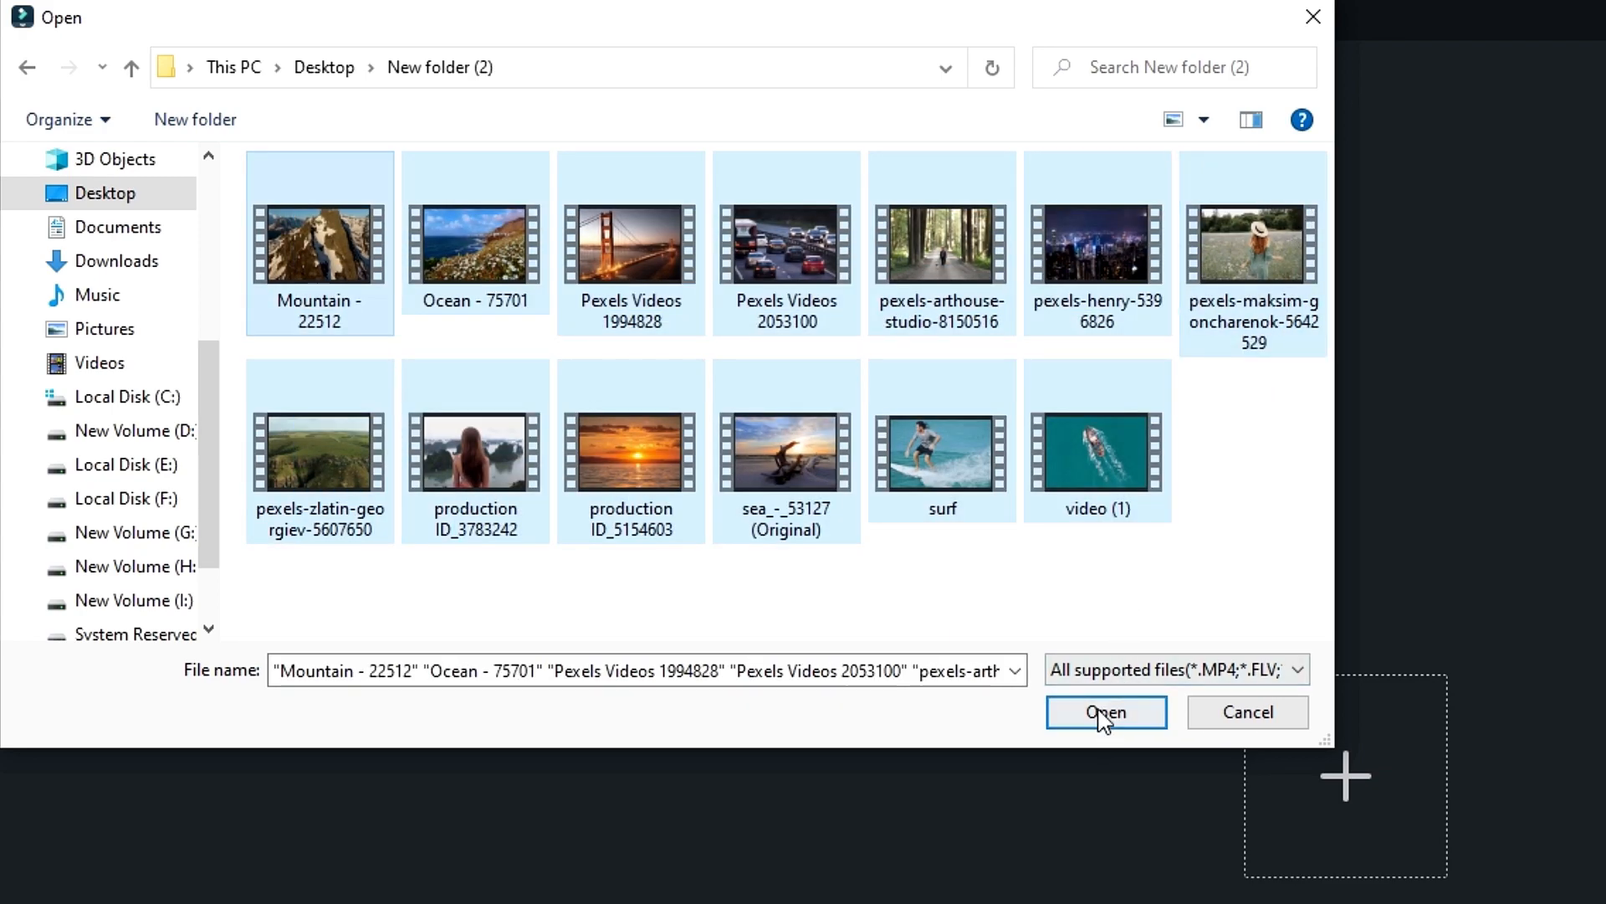
- Import all thirteen selected videos from New folder (2) into Instant Mode and auto-create a video from them
click(1105, 712)
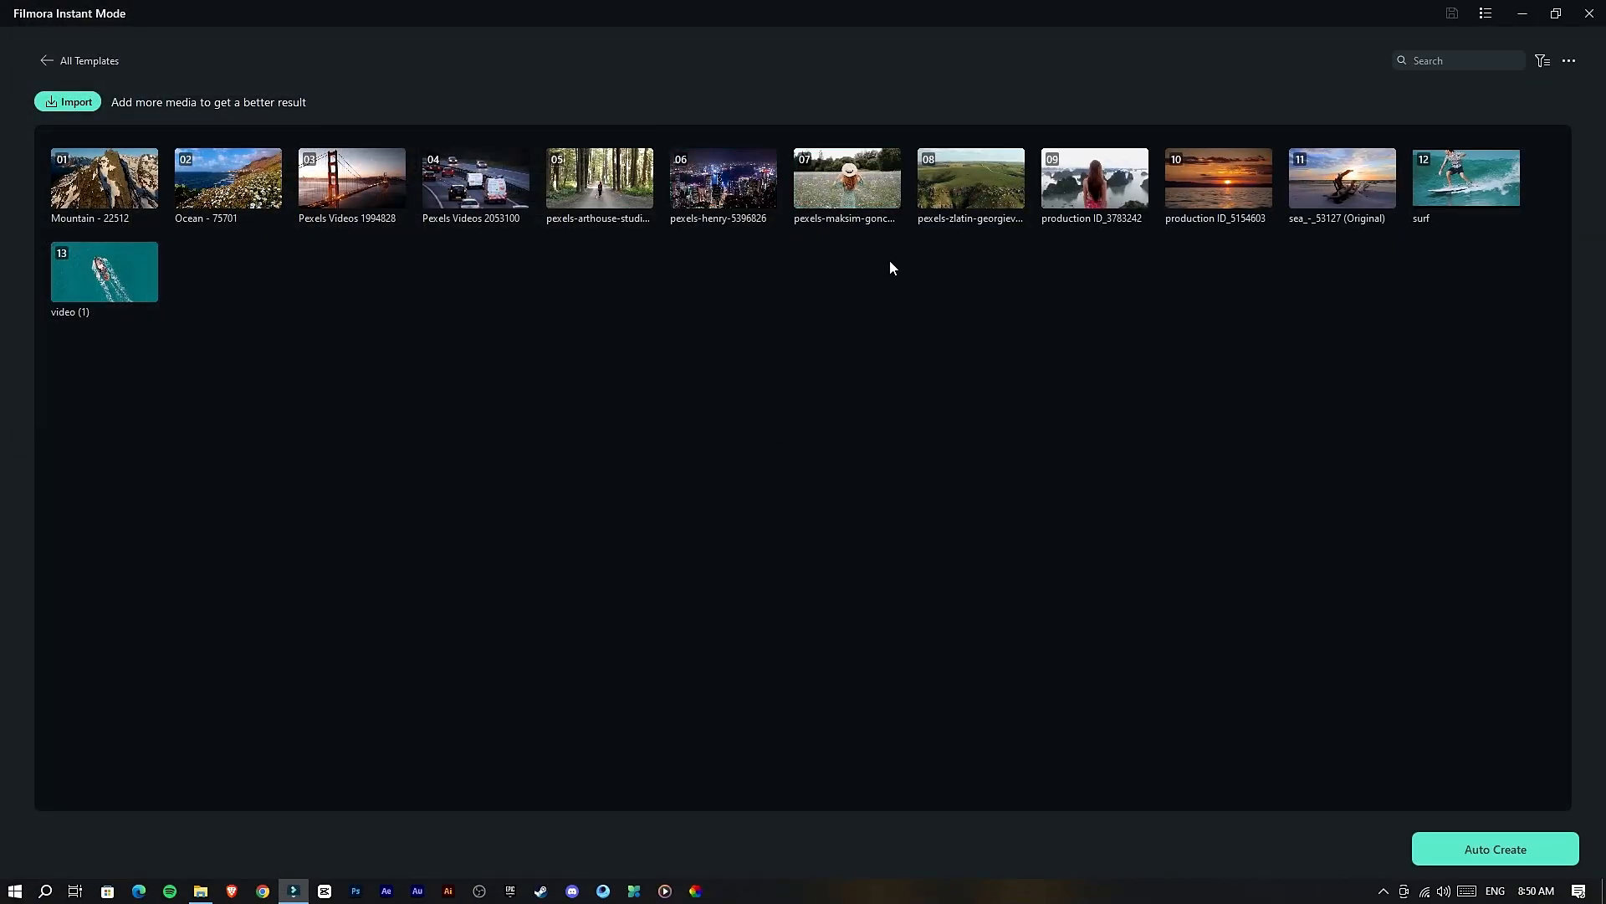
click(1523, 850)
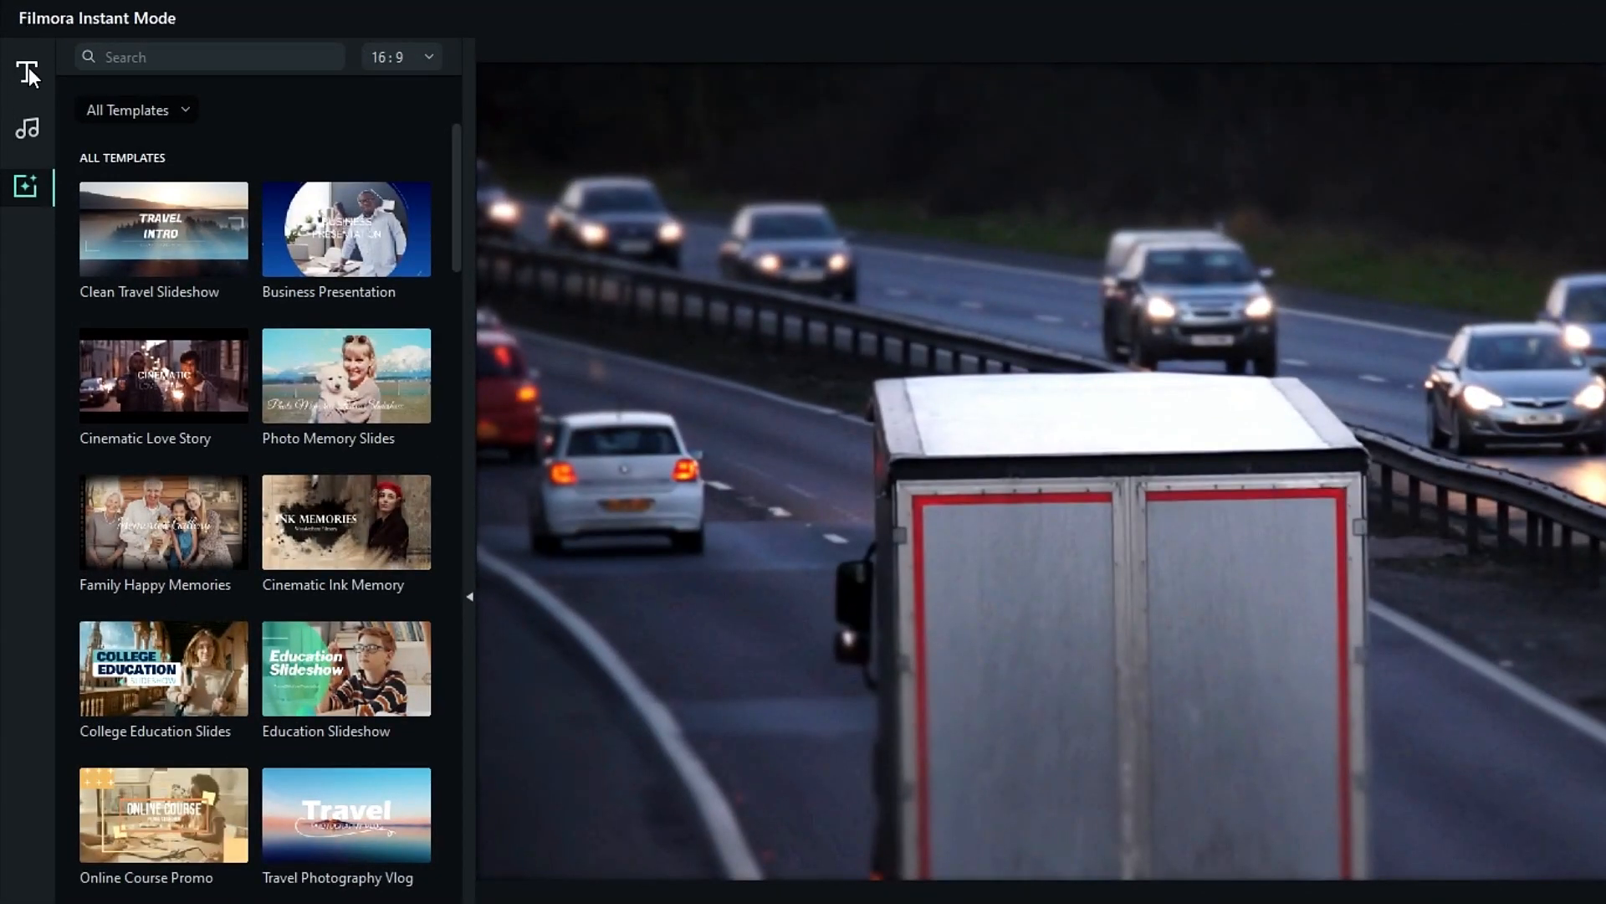
- Look over the title, music and template libraries and the effect, music and global settings of the auto-created video
click(28, 73)
click(38, 132)
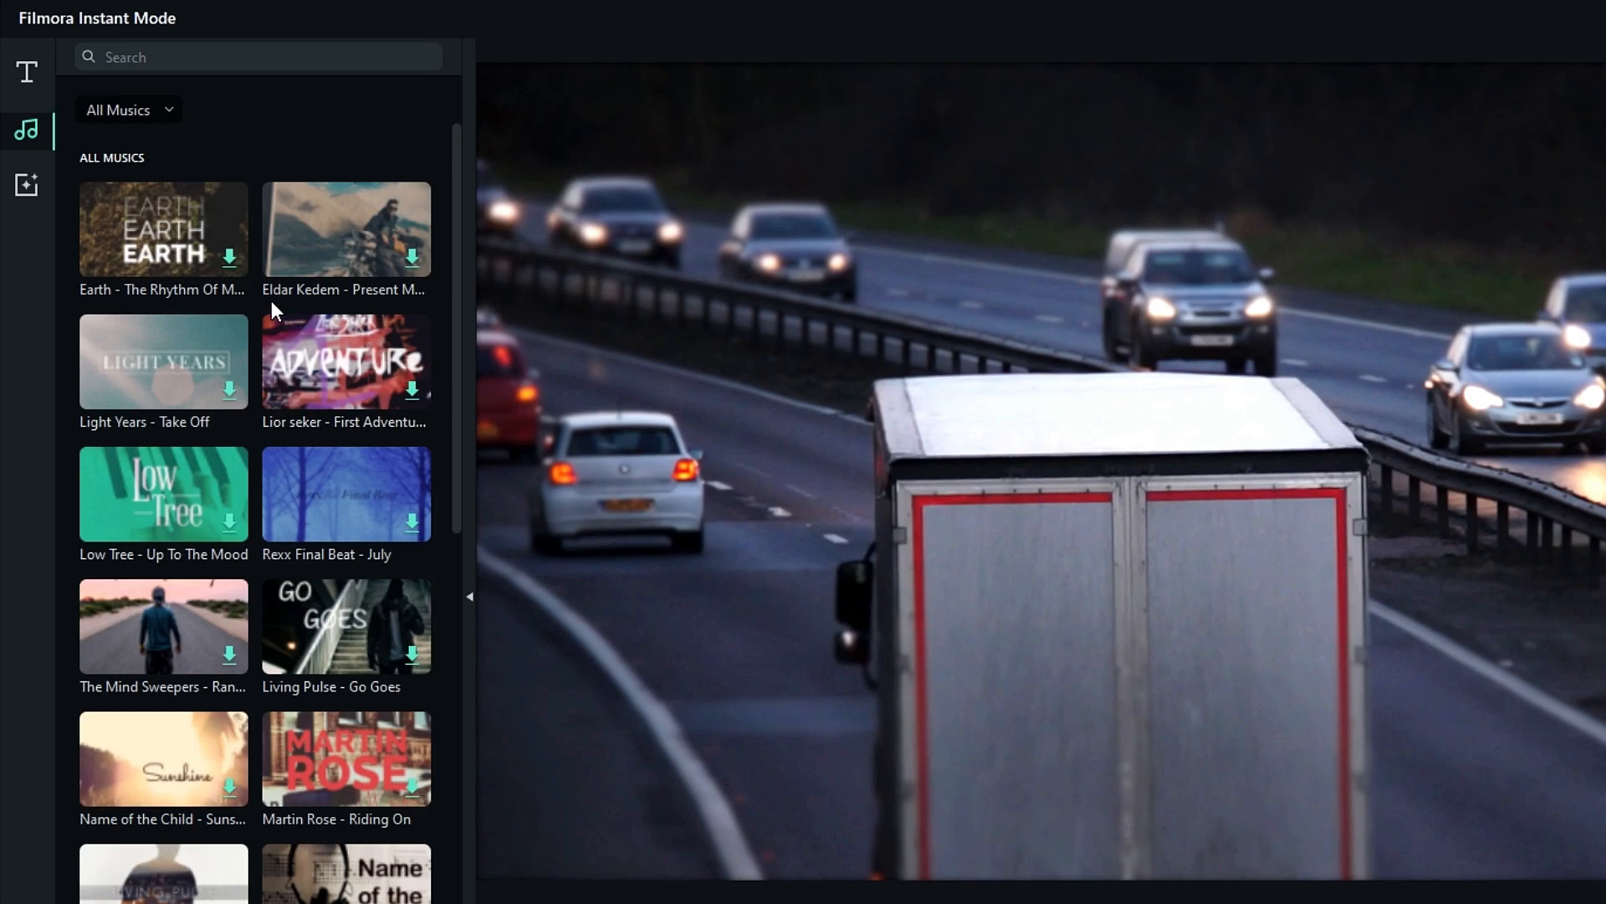
click(34, 188)
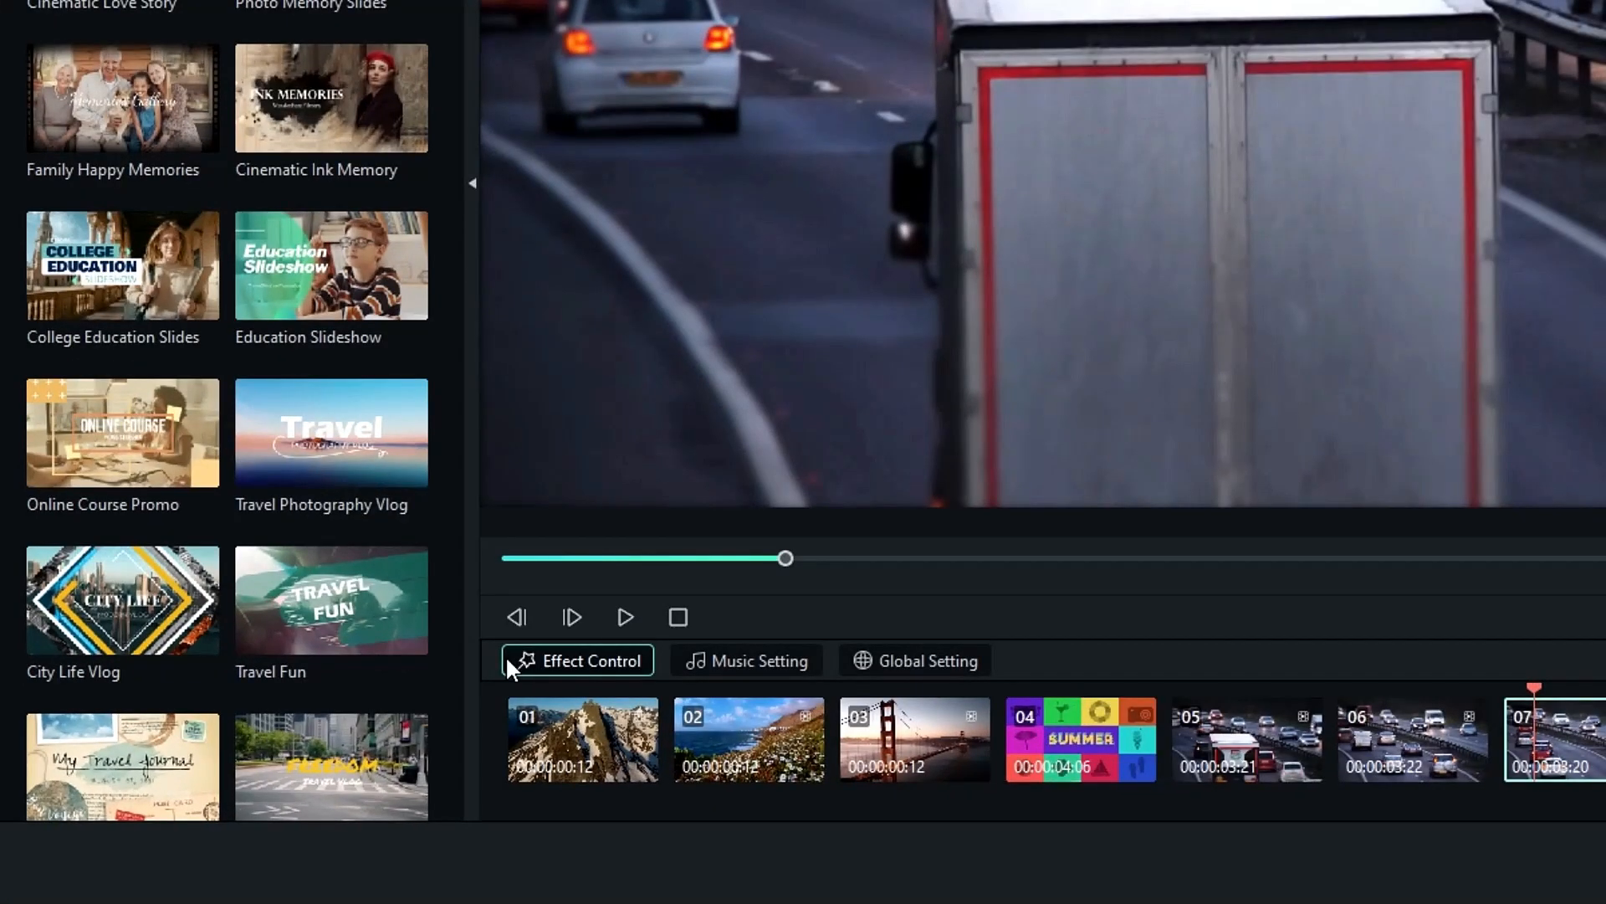
click(525, 660)
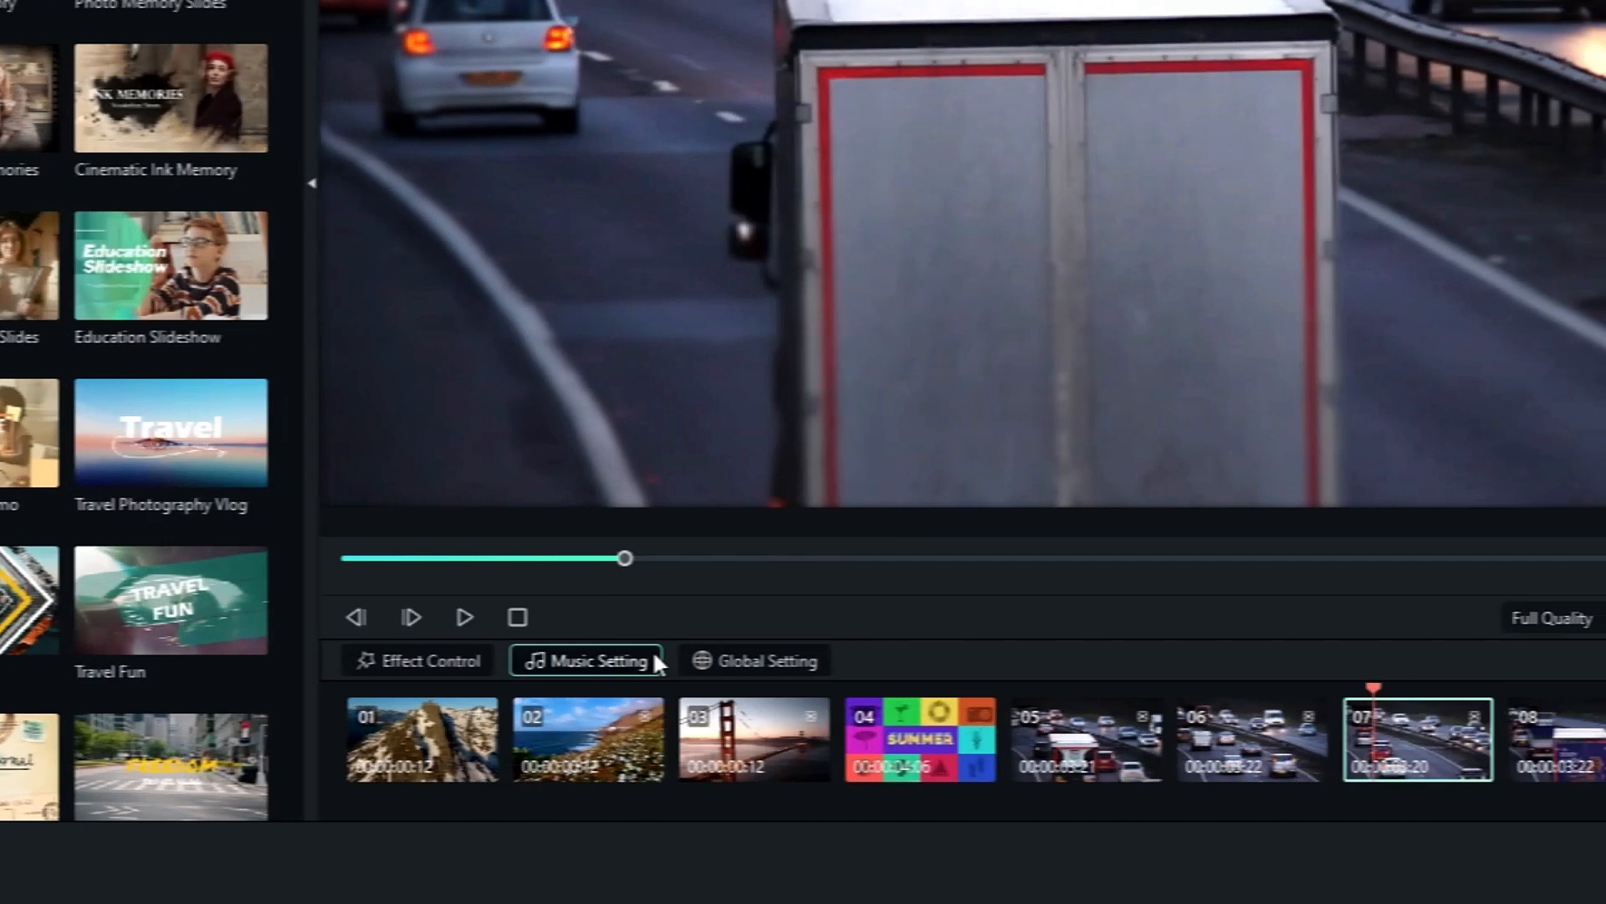
click(803, 661)
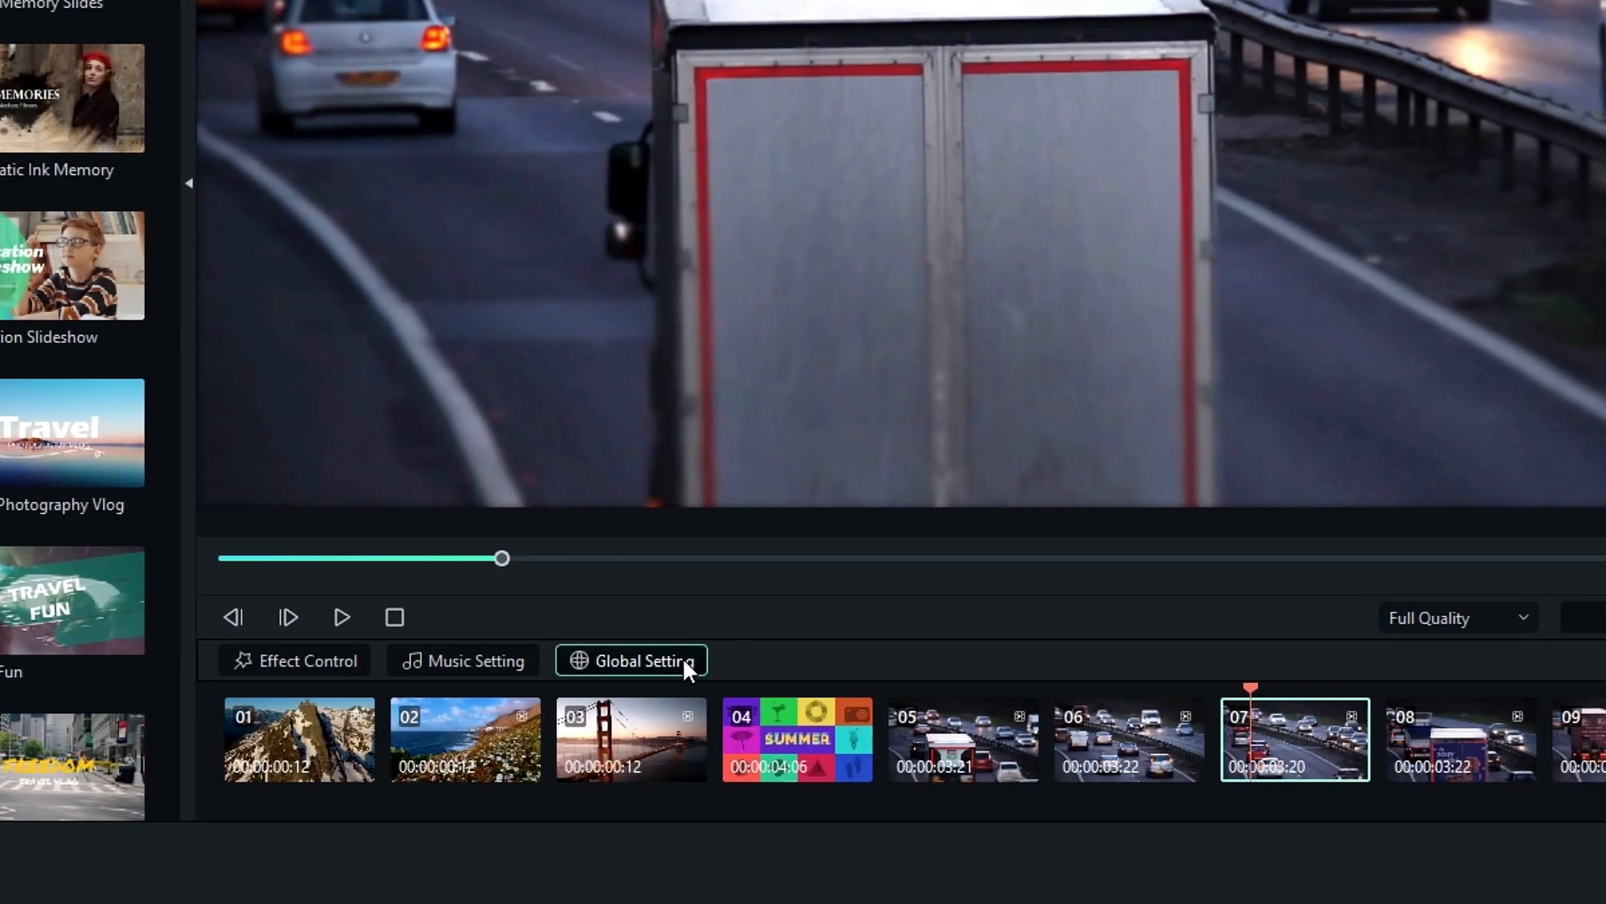
click(787, 660)
click(1134, 621)
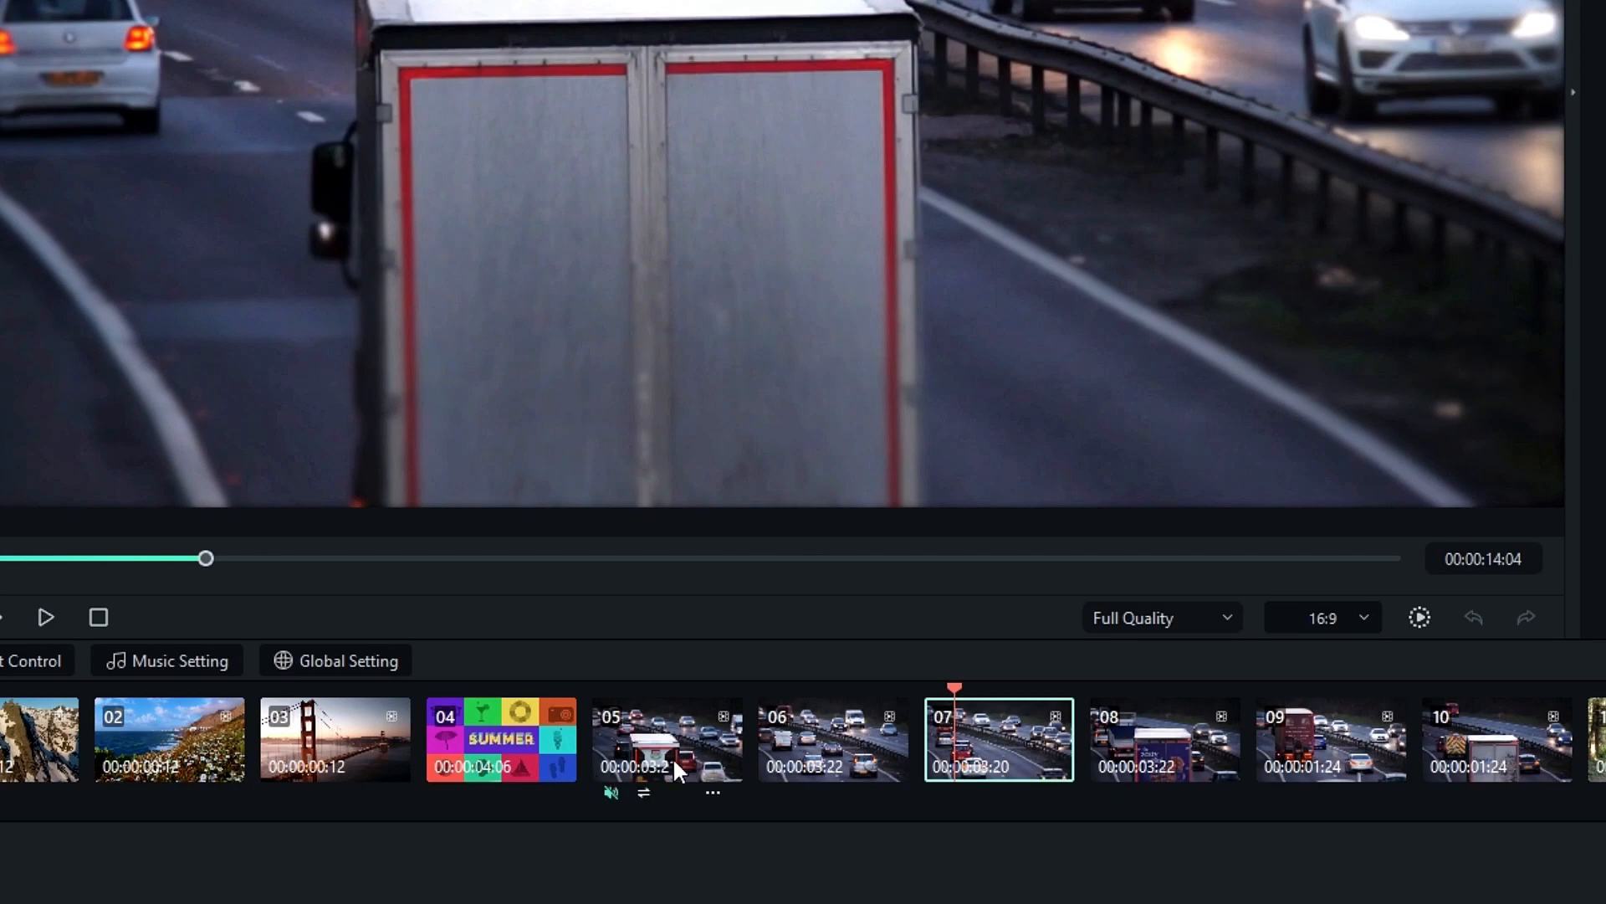
- Rearrange the traffic clips around positions 06 and 07 in the storyboard
click(775, 739)
click(951, 733)
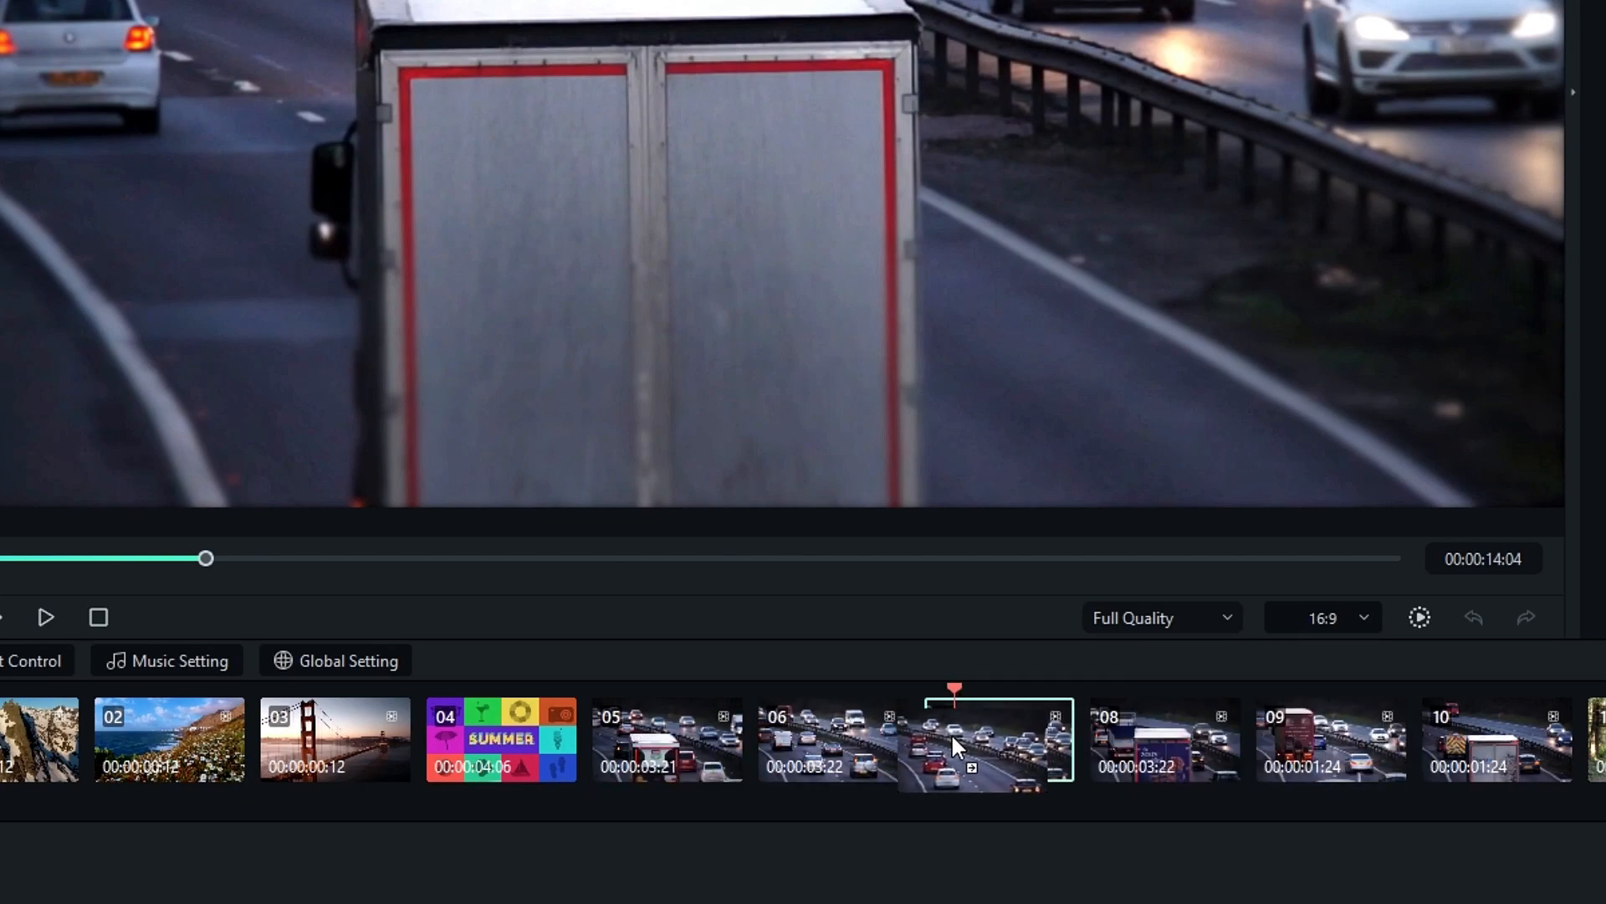
right_click(1004, 749)
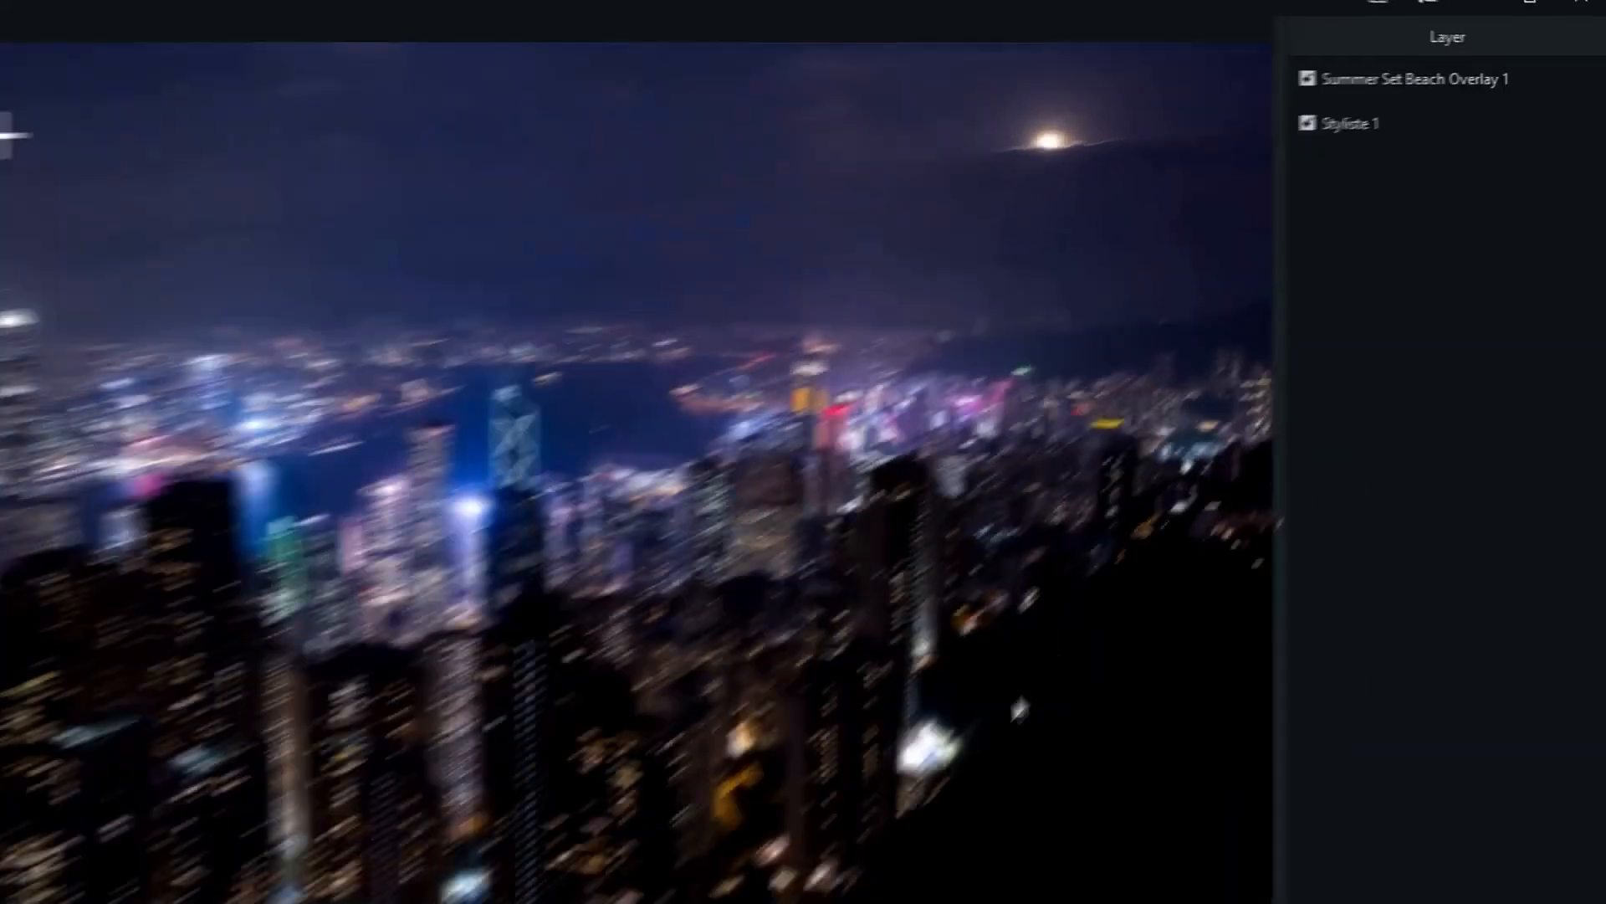
- Open the Summer Set Beach Overlay 1 layer for editing and adjust its attributes
mouse_move(1415, 101)
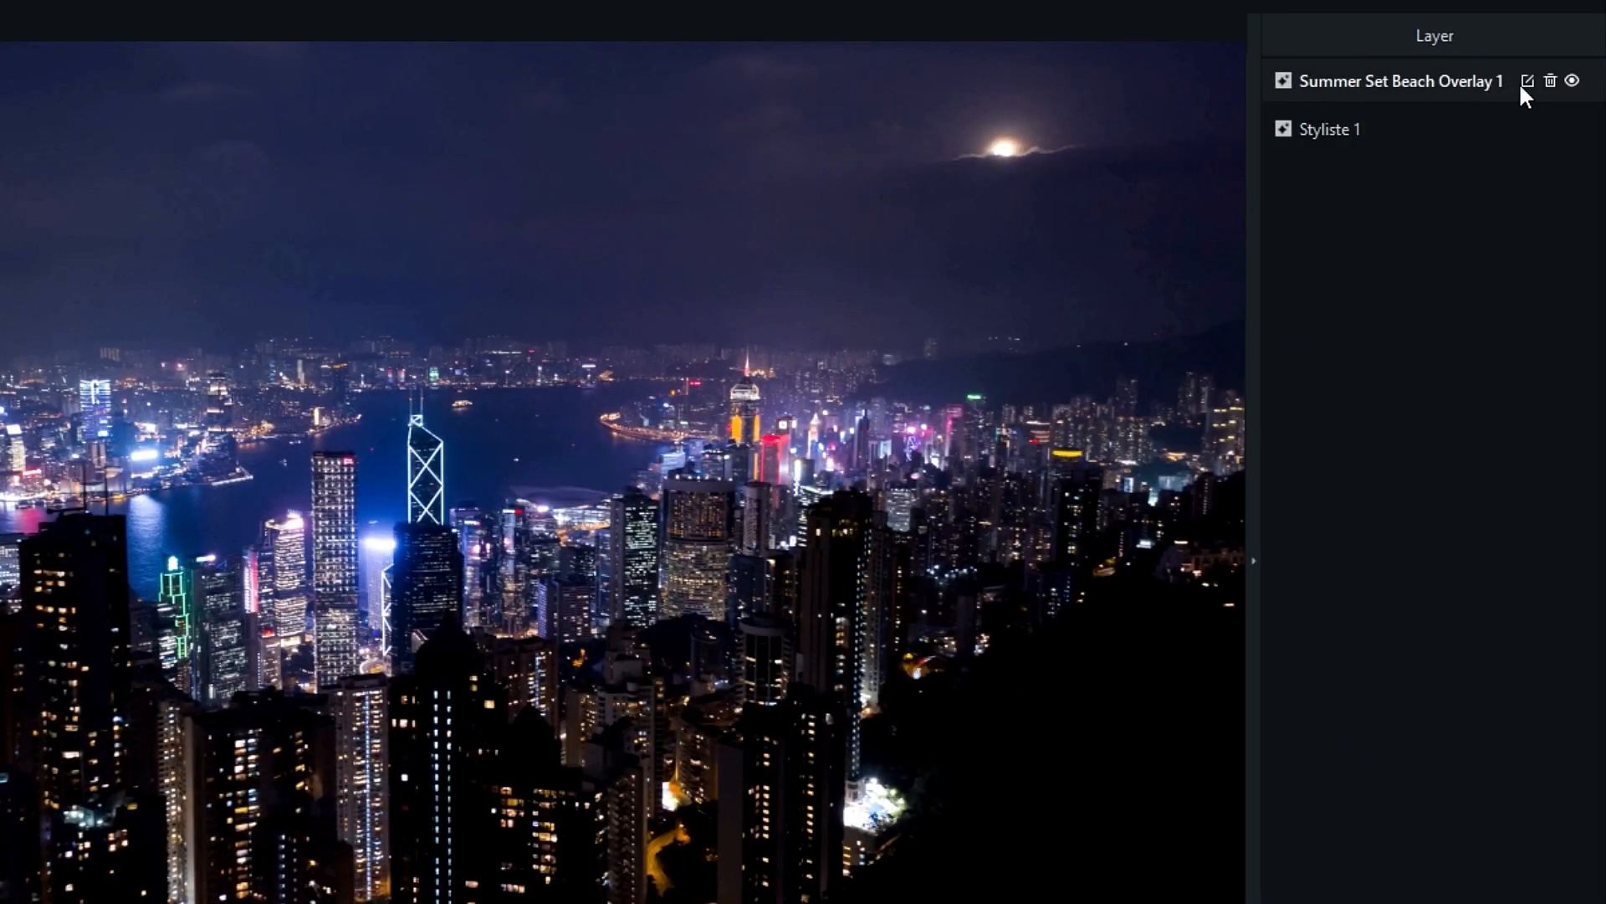
click(1524, 83)
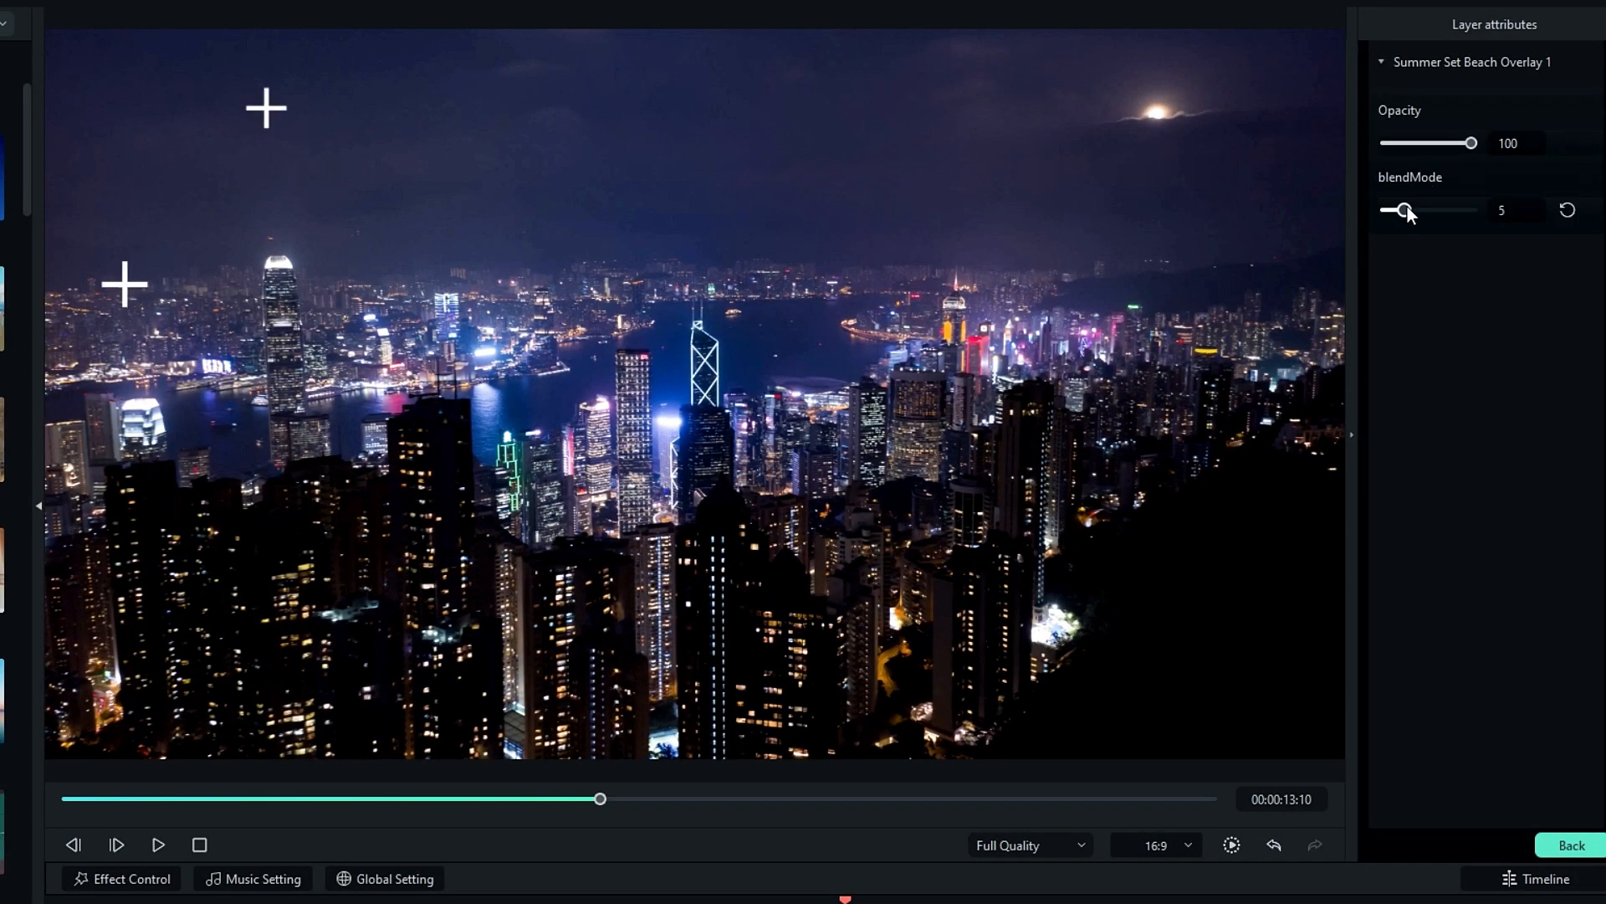
drag(1410, 213, 1435, 208)
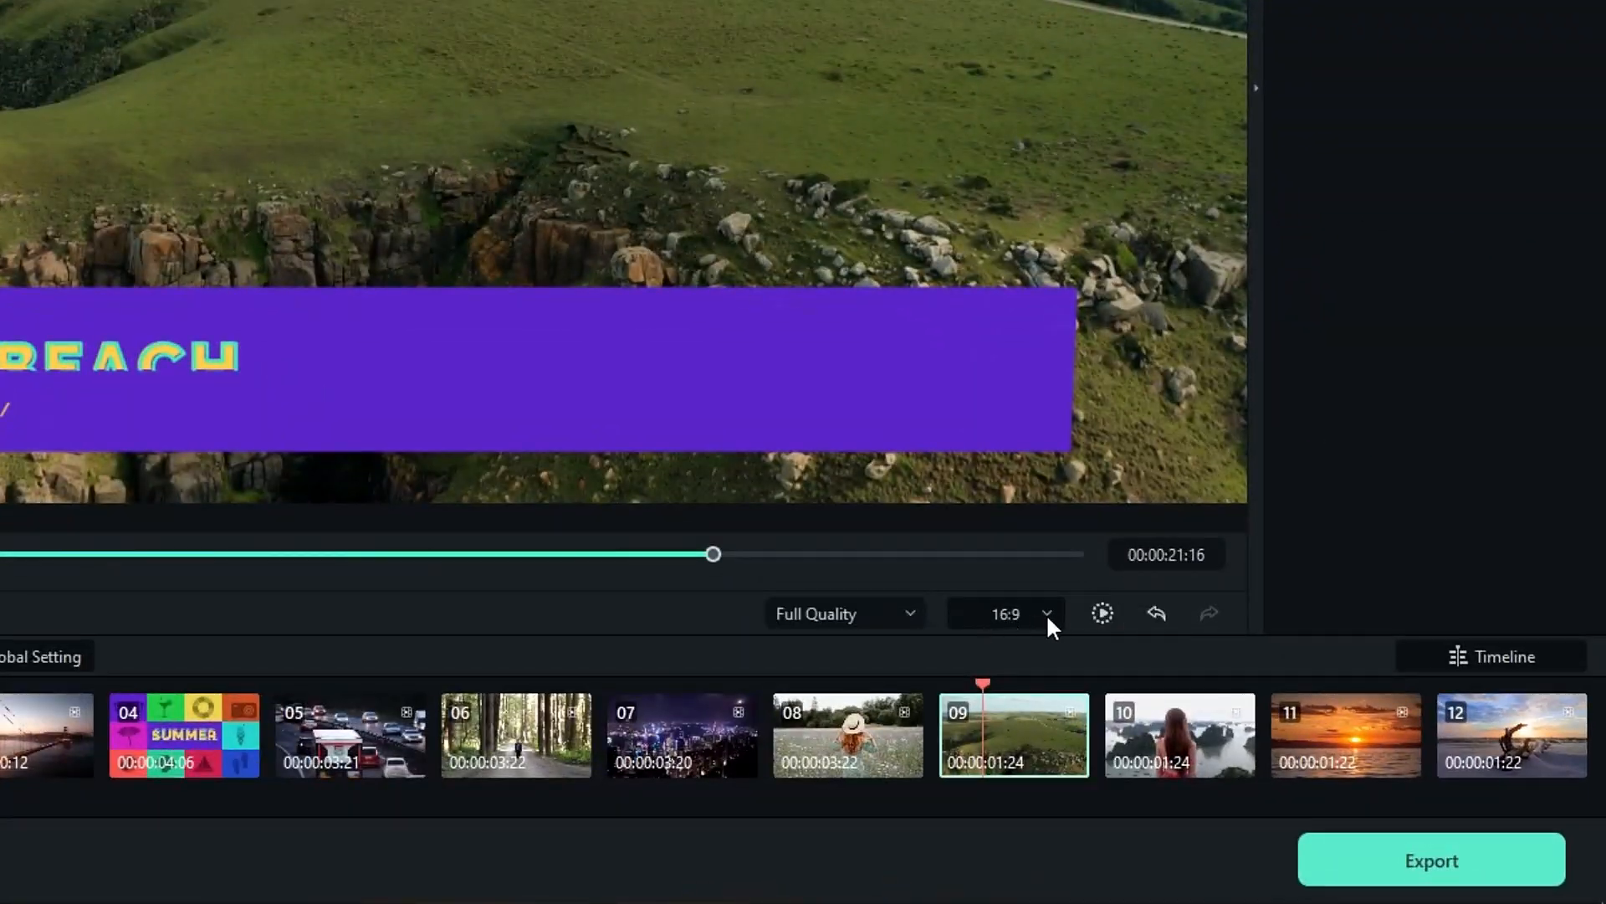
- Set the video's aspect ratio to 9:16 for Tiktok and crop the footage to fit the frame
click(1050, 617)
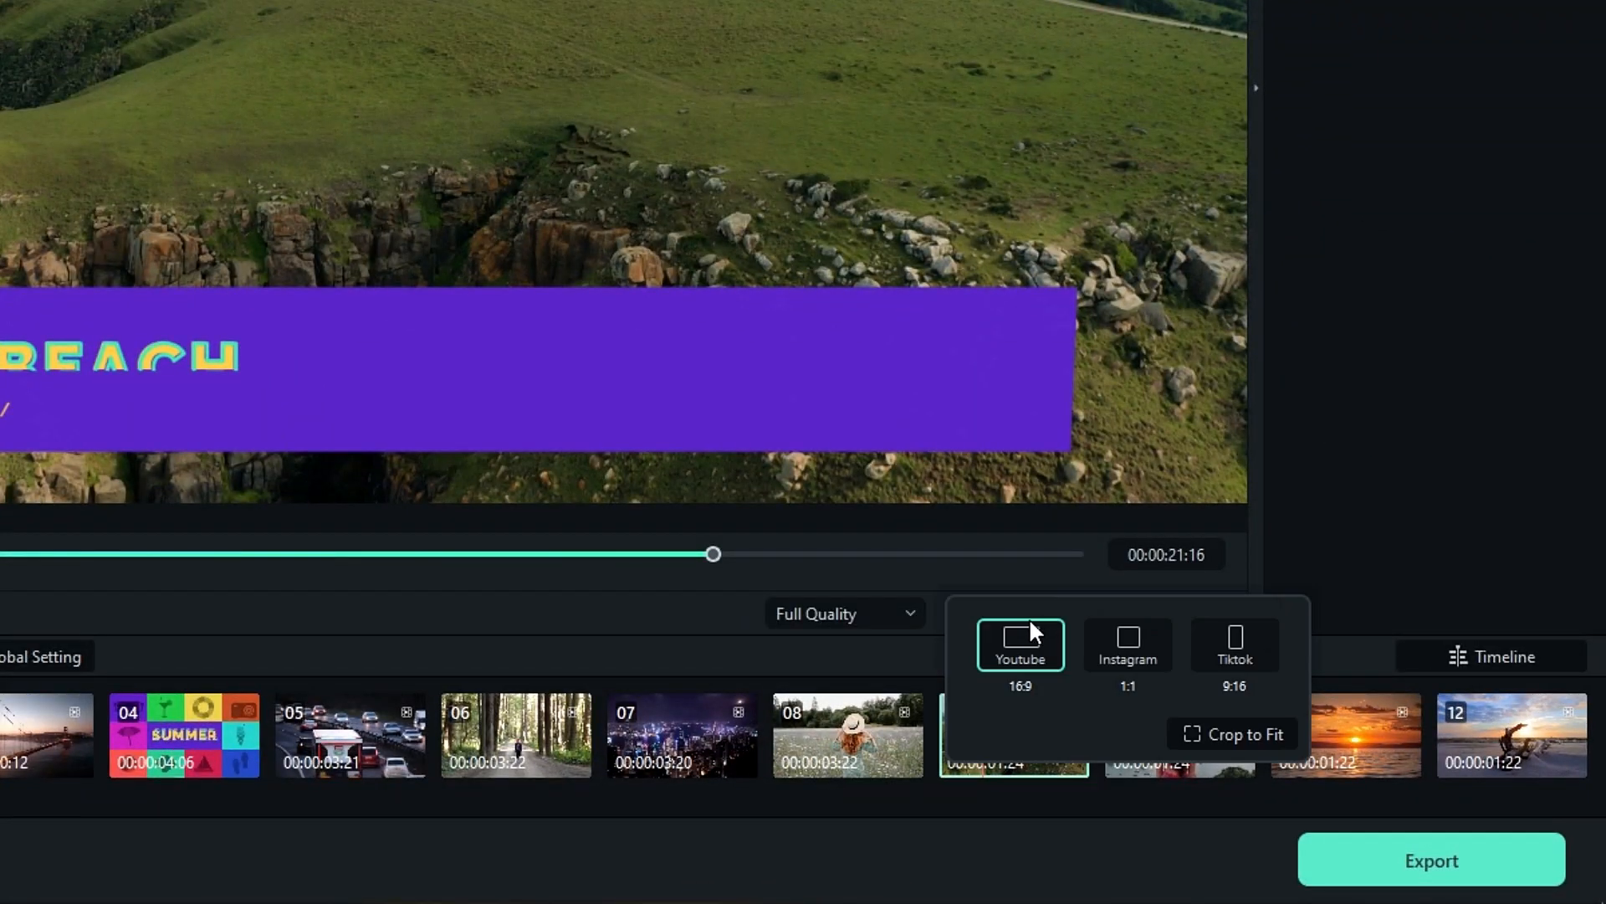
click(1226, 644)
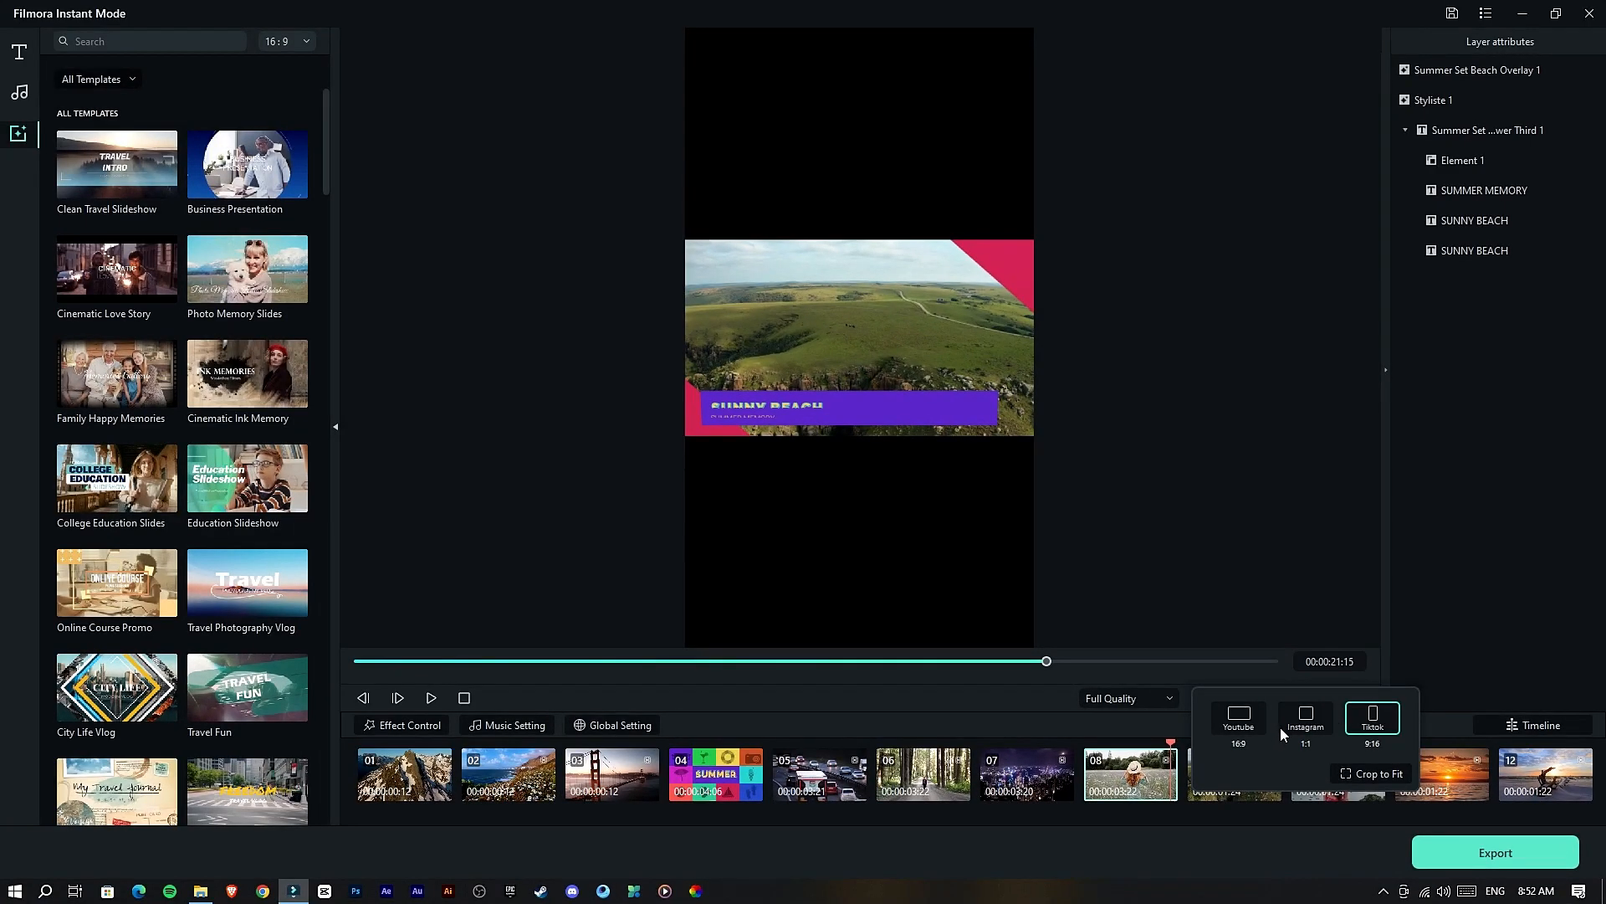
click(1369, 774)
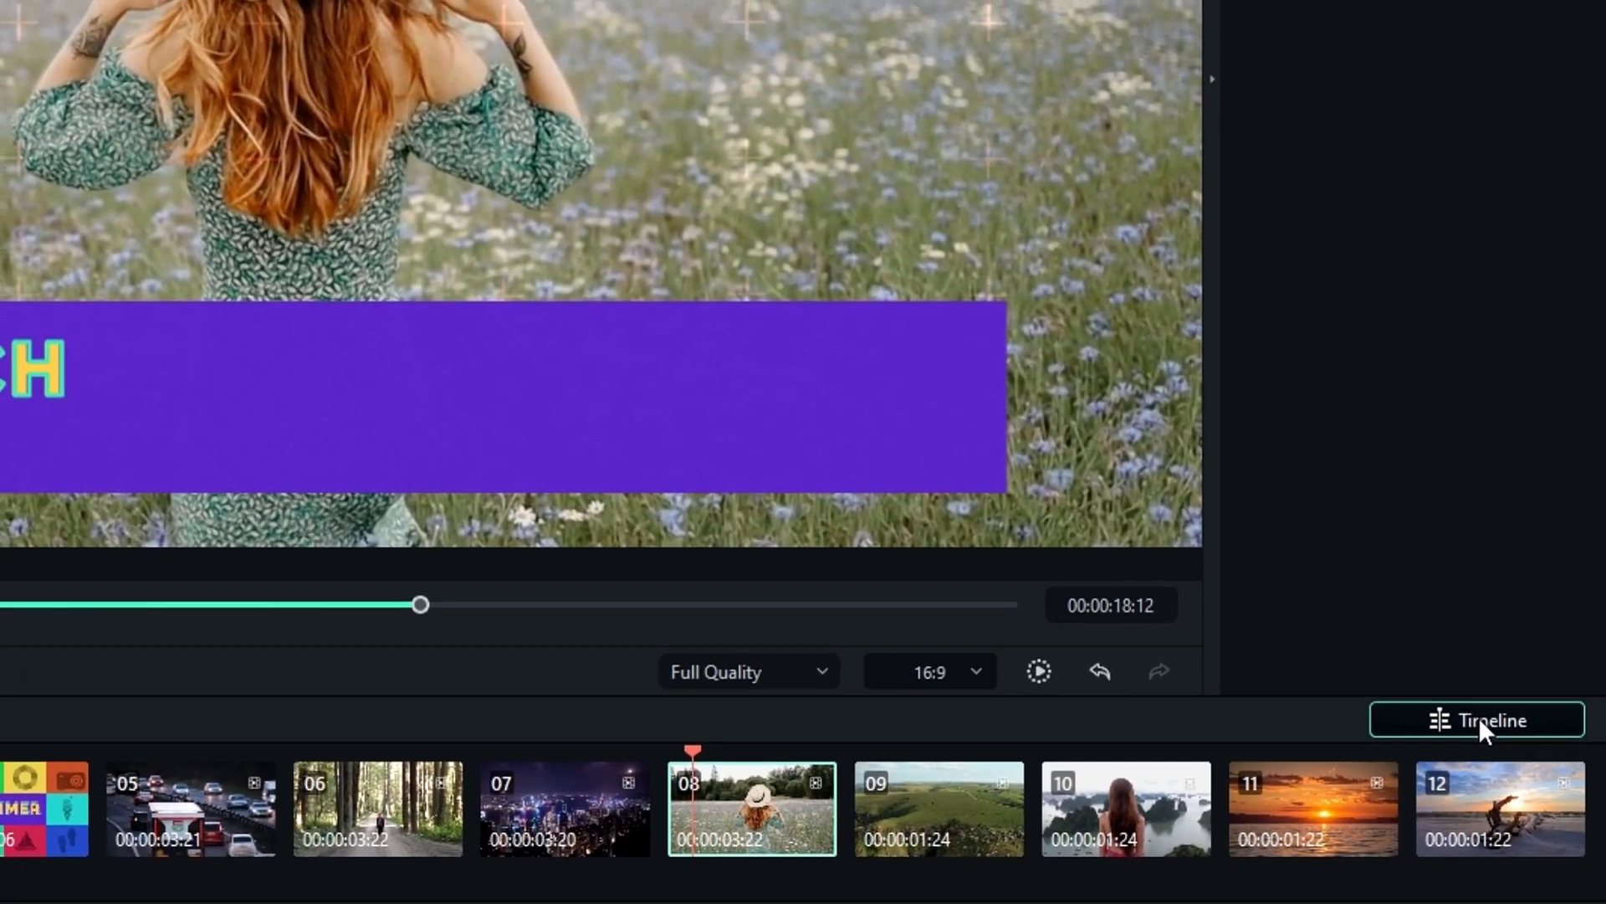
- Open the auto-created video in the full timeline editor and preview its opening section
click(1553, 727)
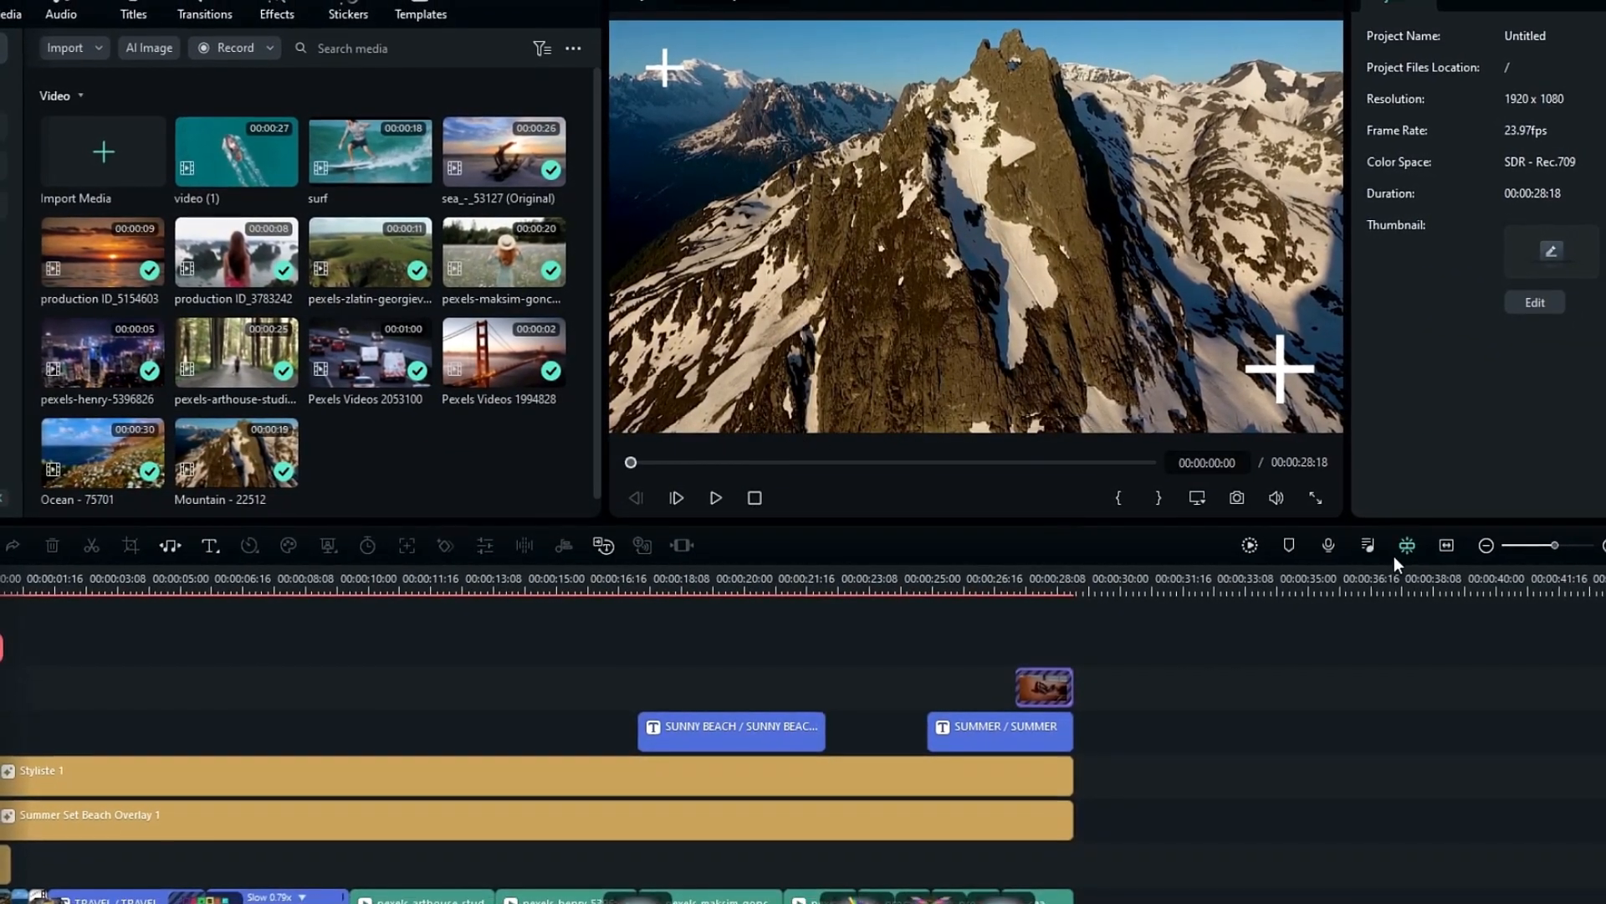
click(1433, 544)
scroll(1069, 670, down, 3)
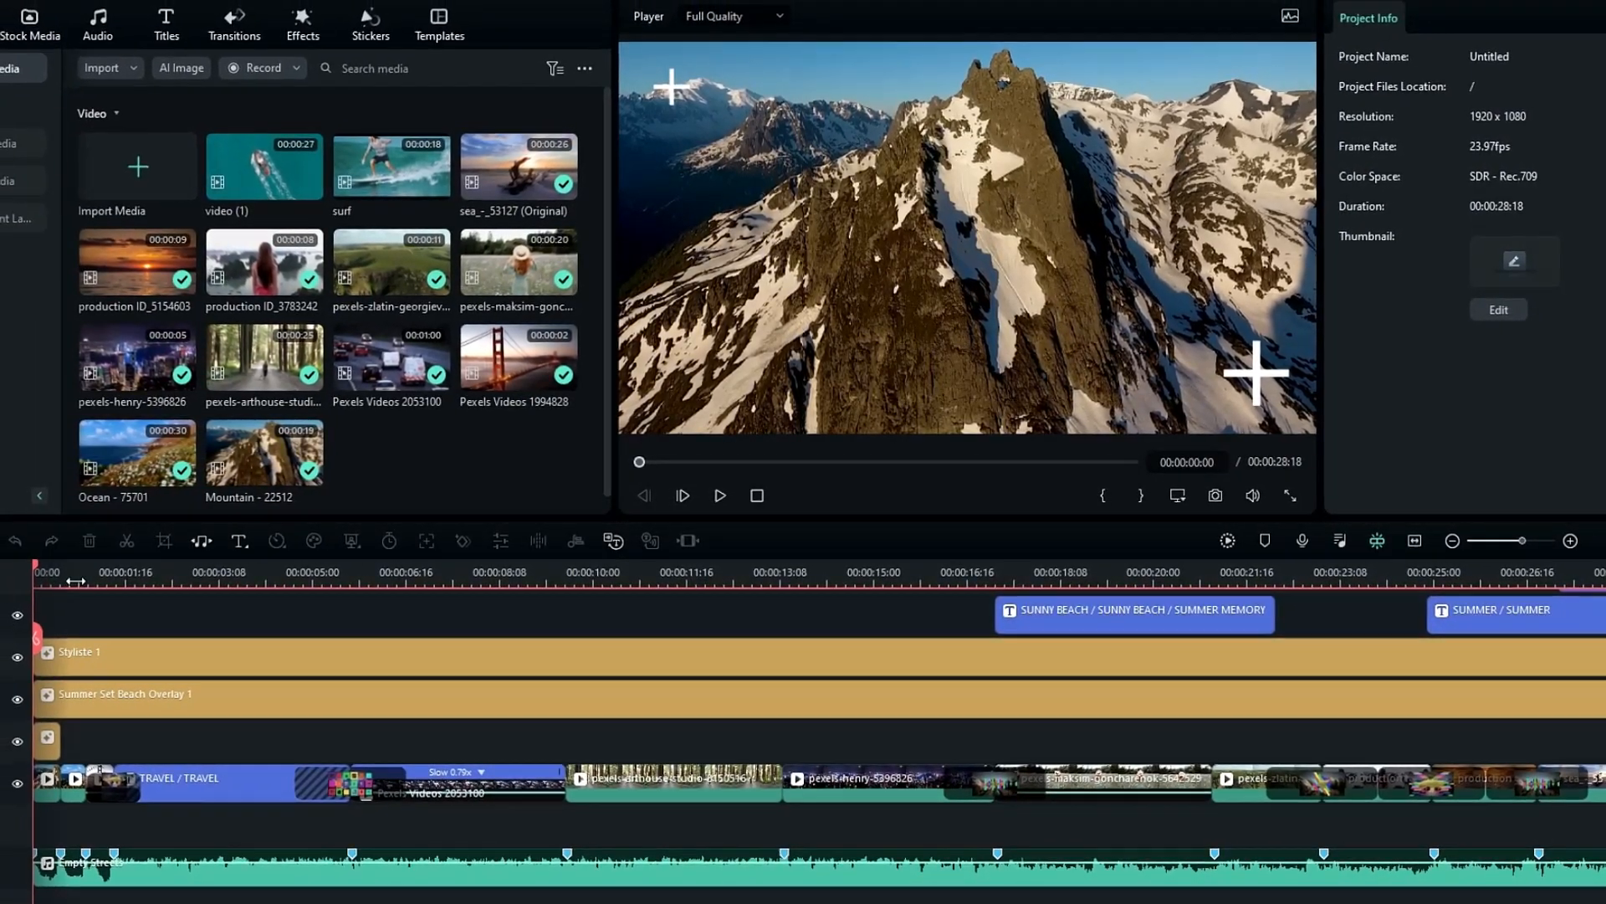
click(86, 577)
drag(104, 574, 721, 596)
key(space)
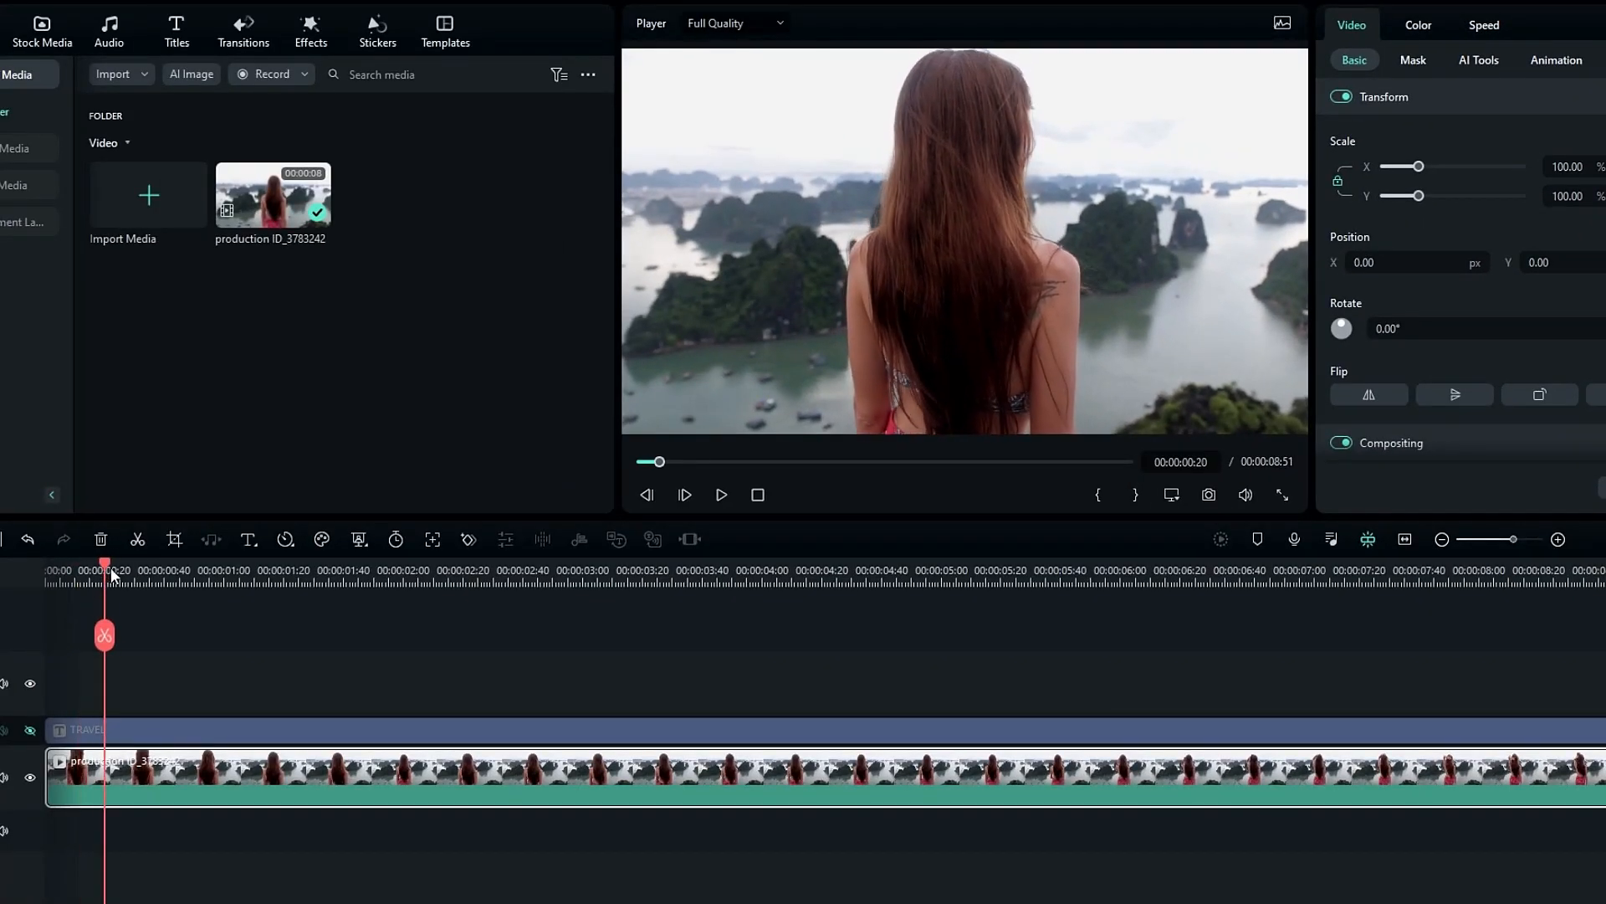
- Unhide the TRAVEL title track and paste a copy of the production ID_3783242 clip above it, starting at the timeline's beginning
drag(757, 582, 332, 548)
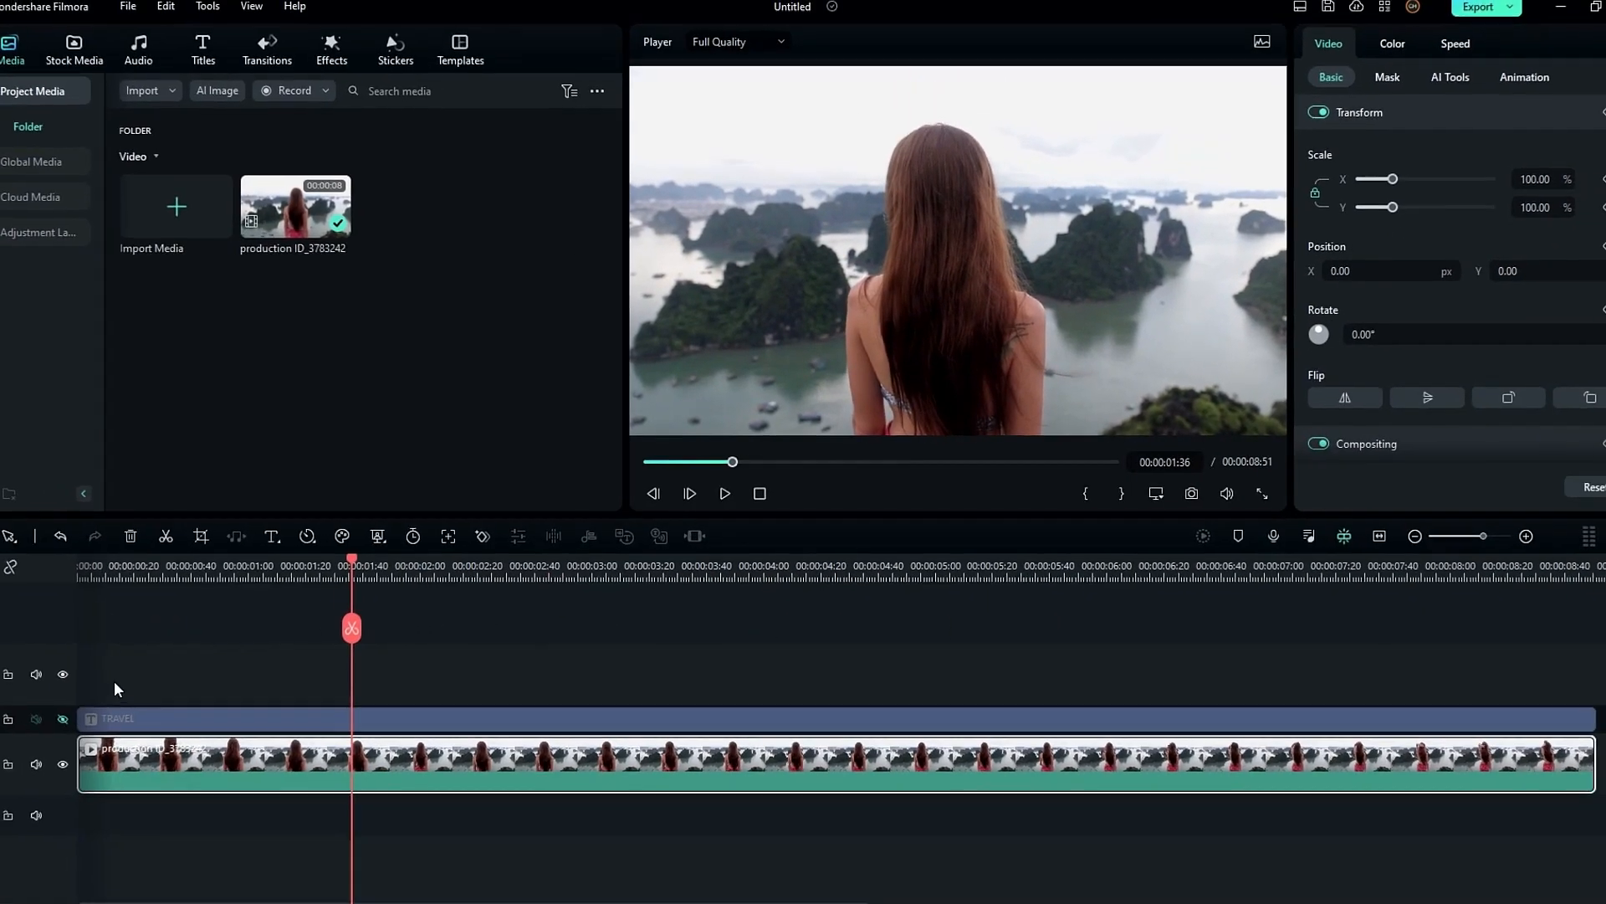
click(65, 718)
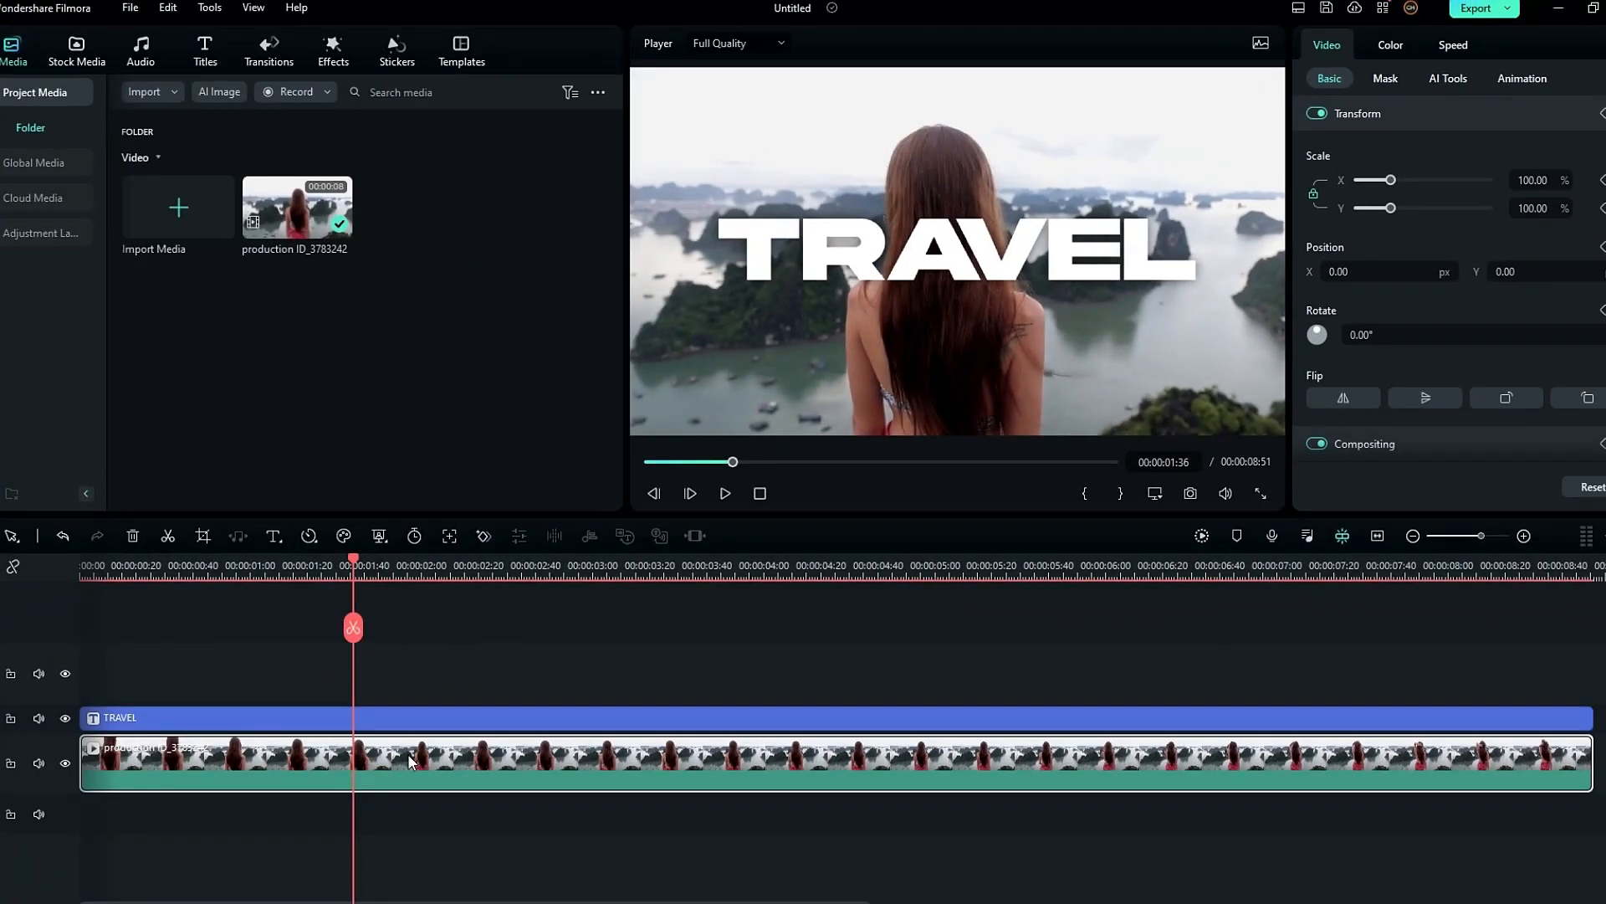
click(81, 569)
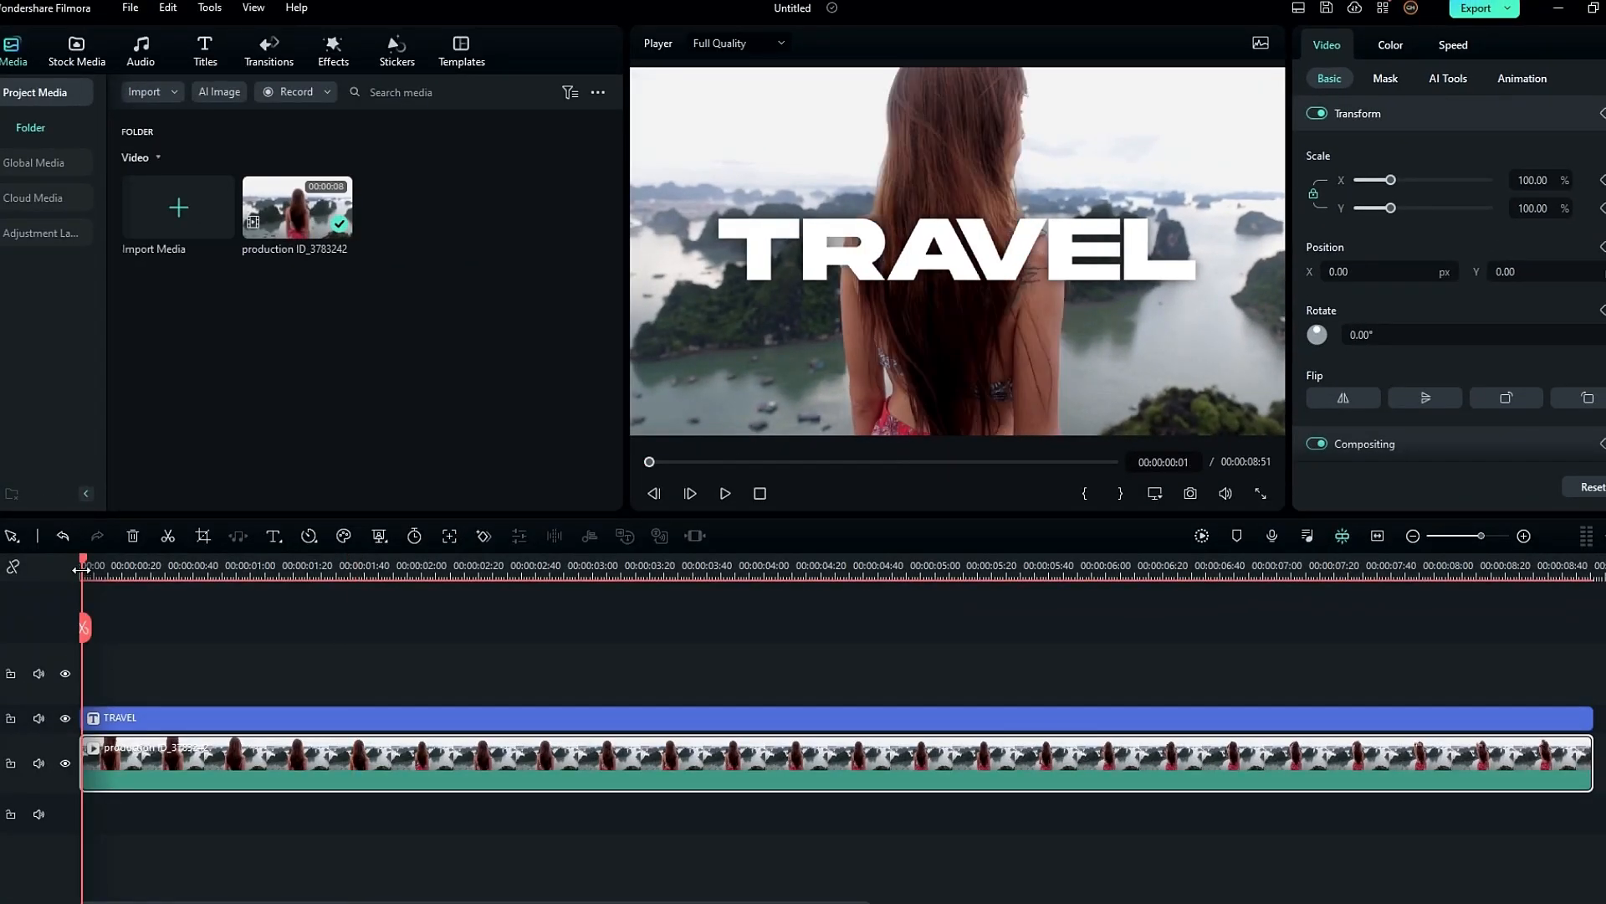
key(ctrl+v)
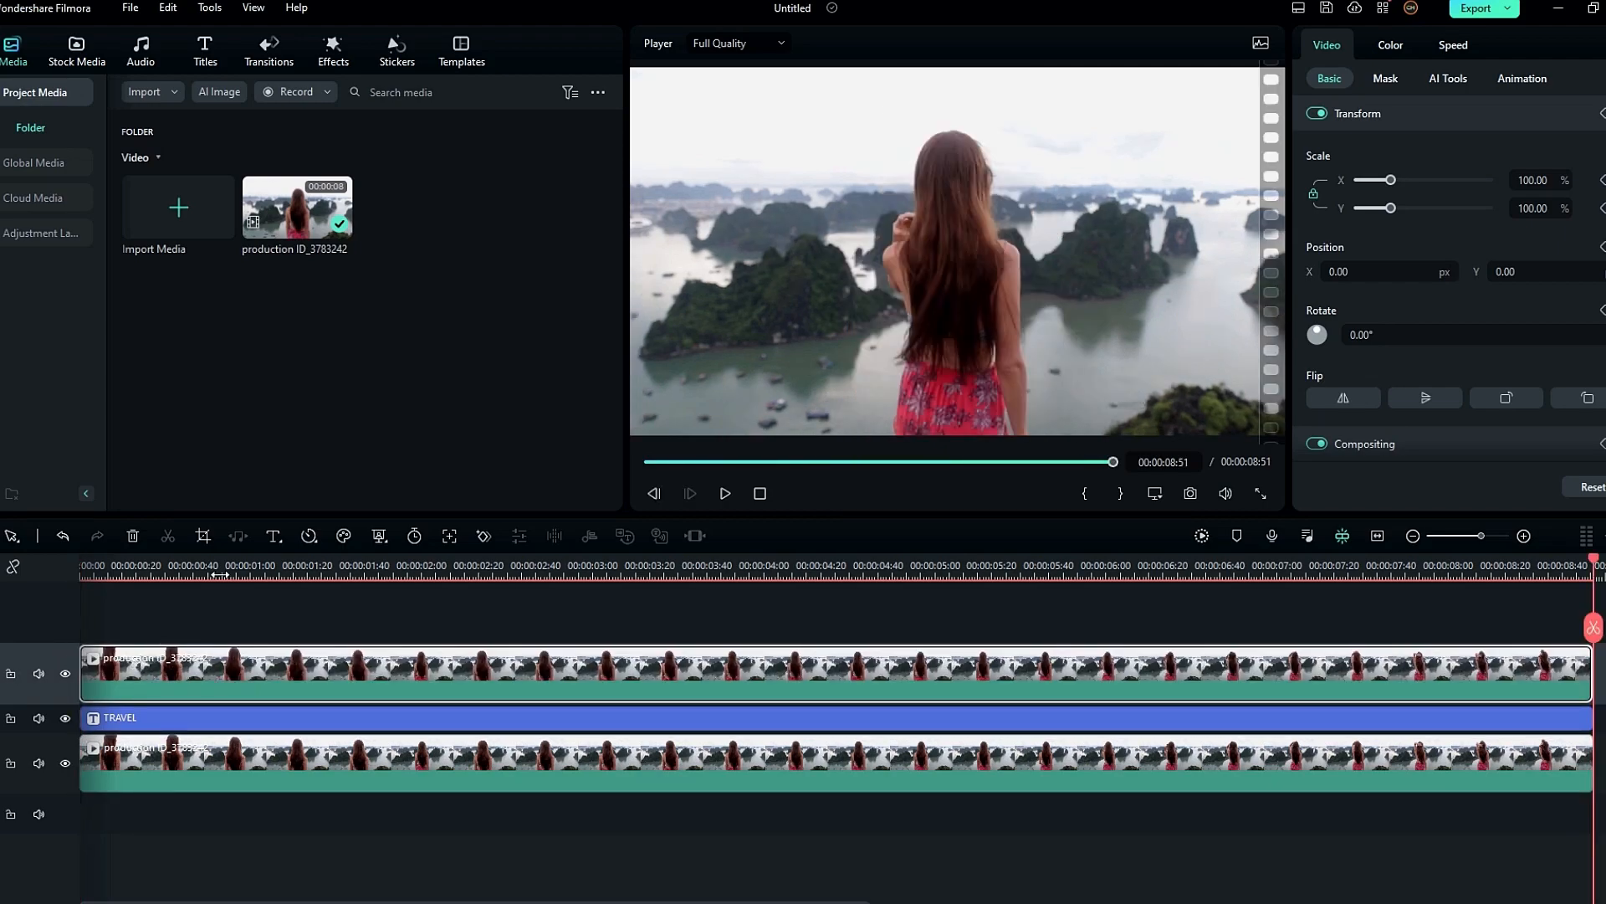
- Enable AI Portrait on the top copy of the clip to place the woman in front of the TRAVEL title
drag(241, 566, 293, 570)
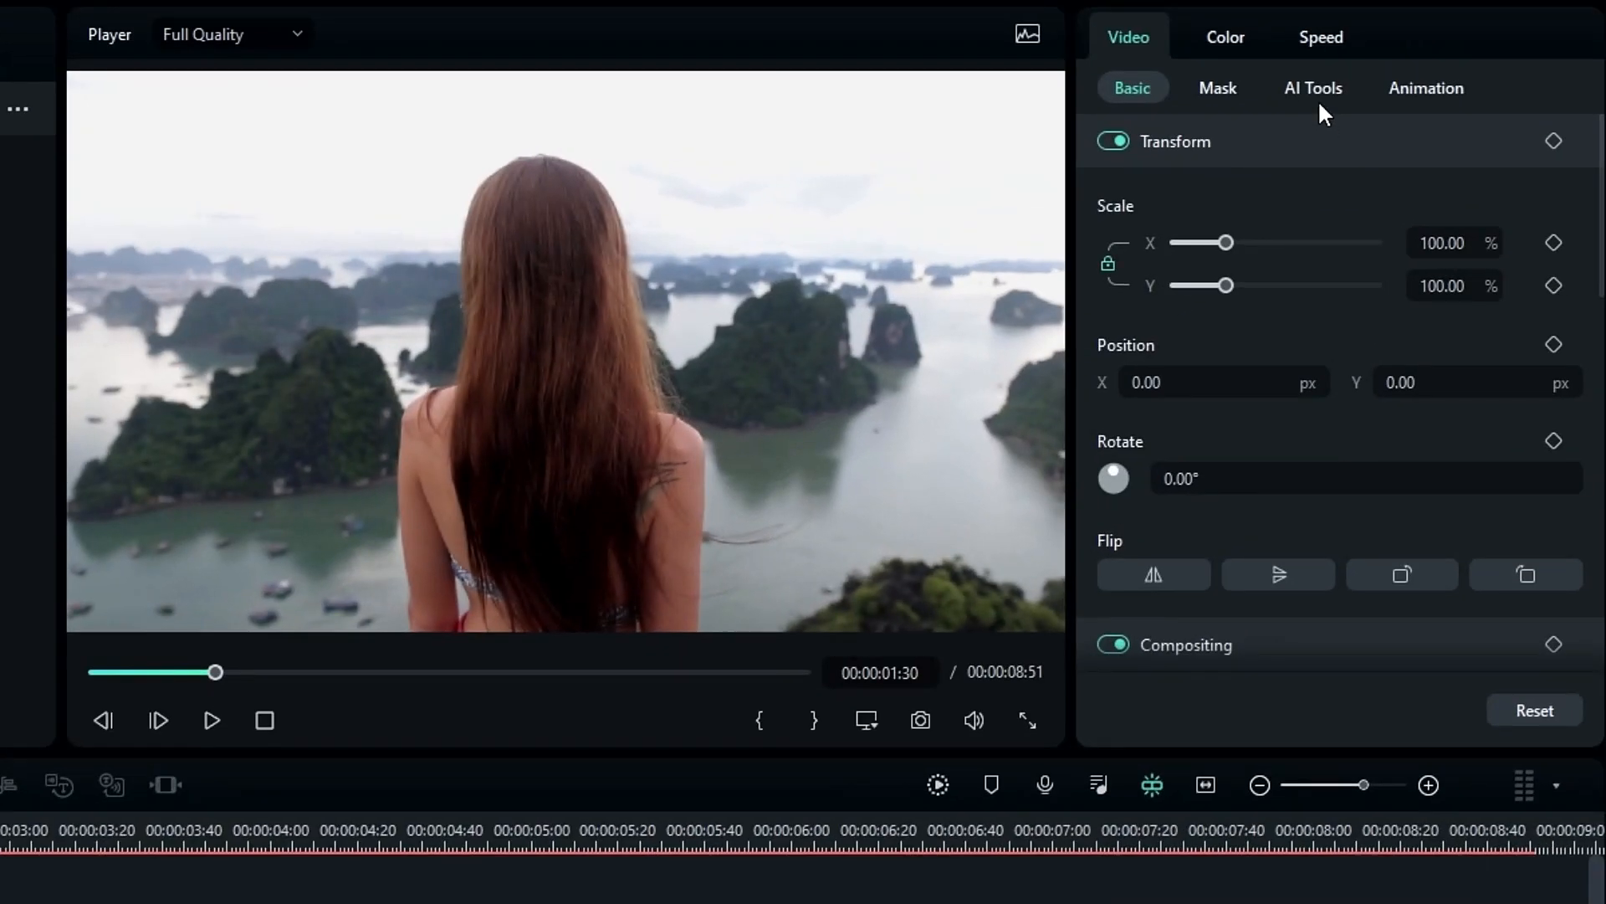
click(1447, 78)
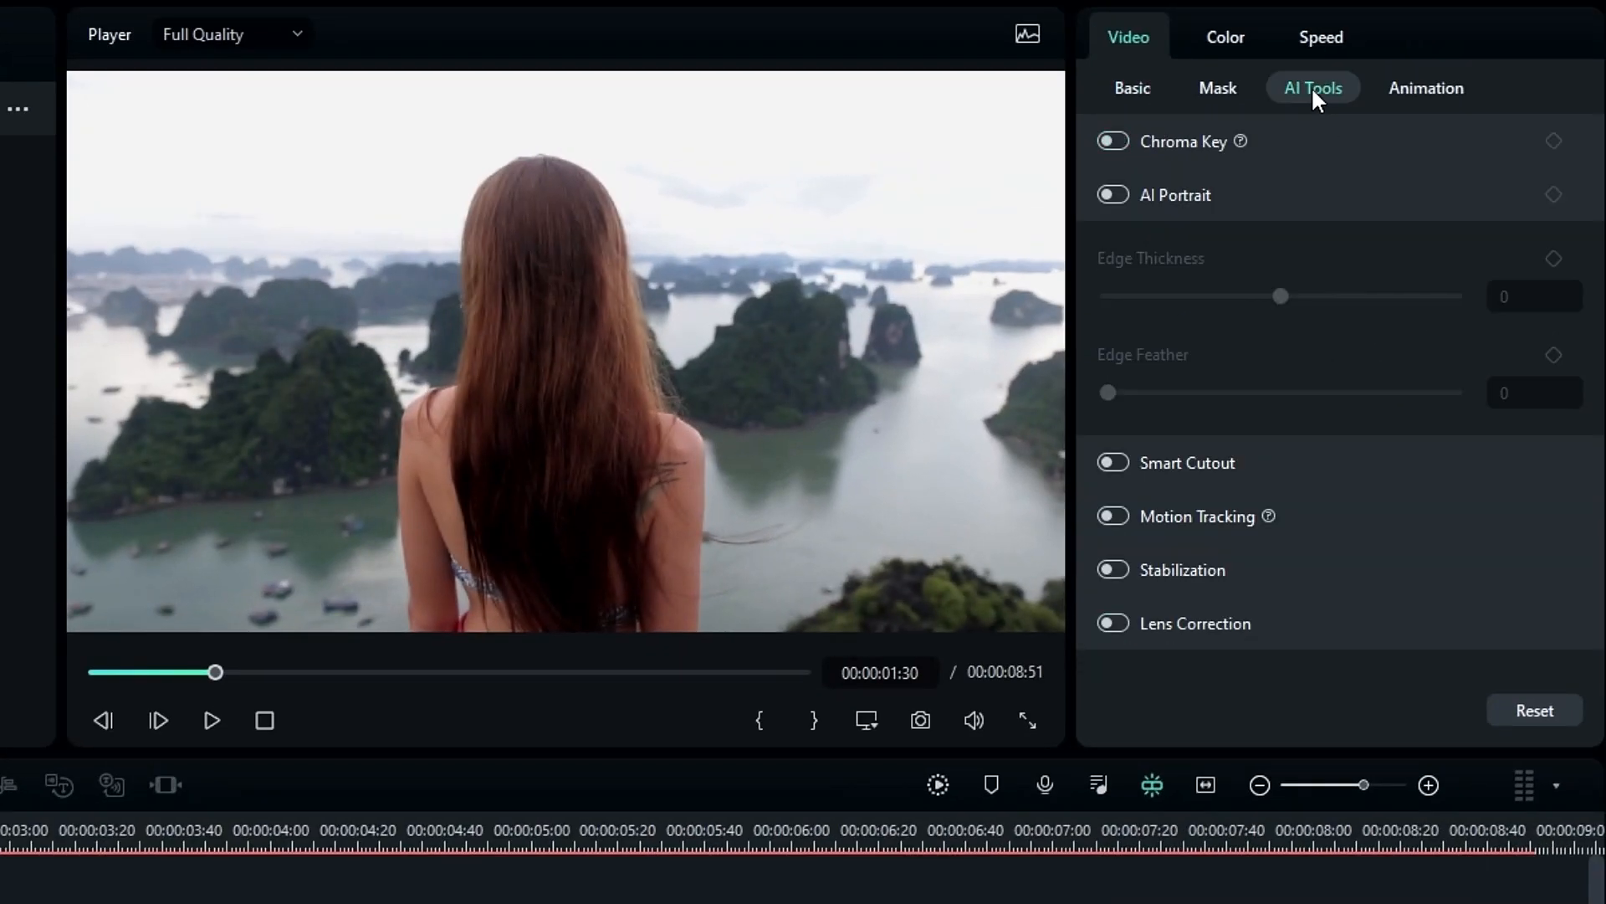
click(1117, 201)
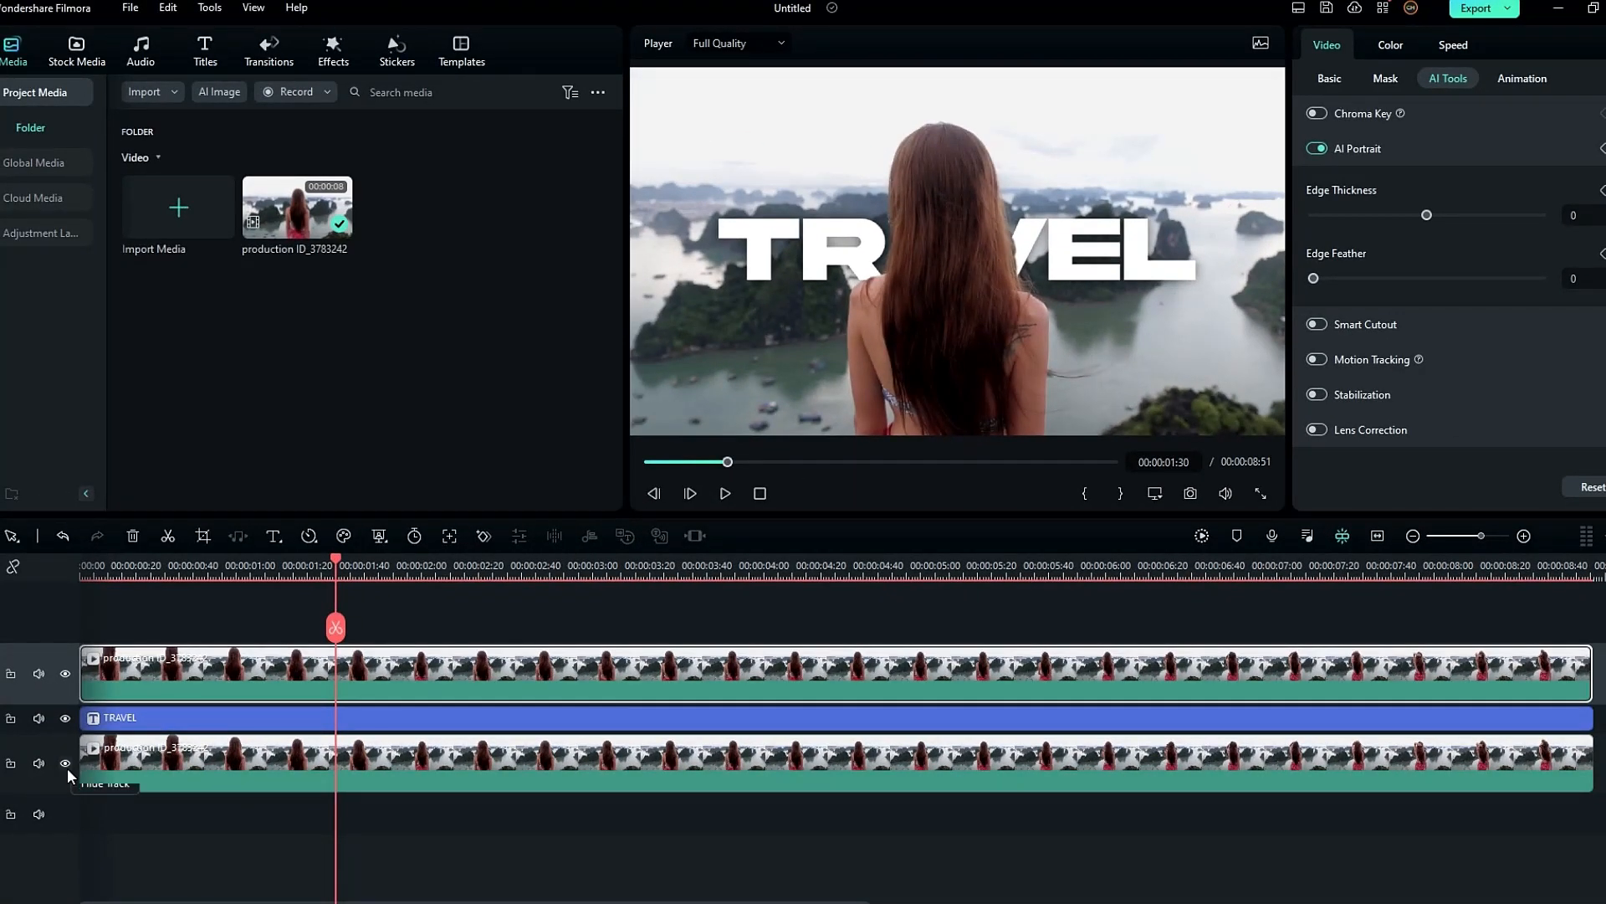
- With the original clip's track hidden, set the AI Portrait Edge Thickness to 2 and open Edge Feather for editing
click(66, 766)
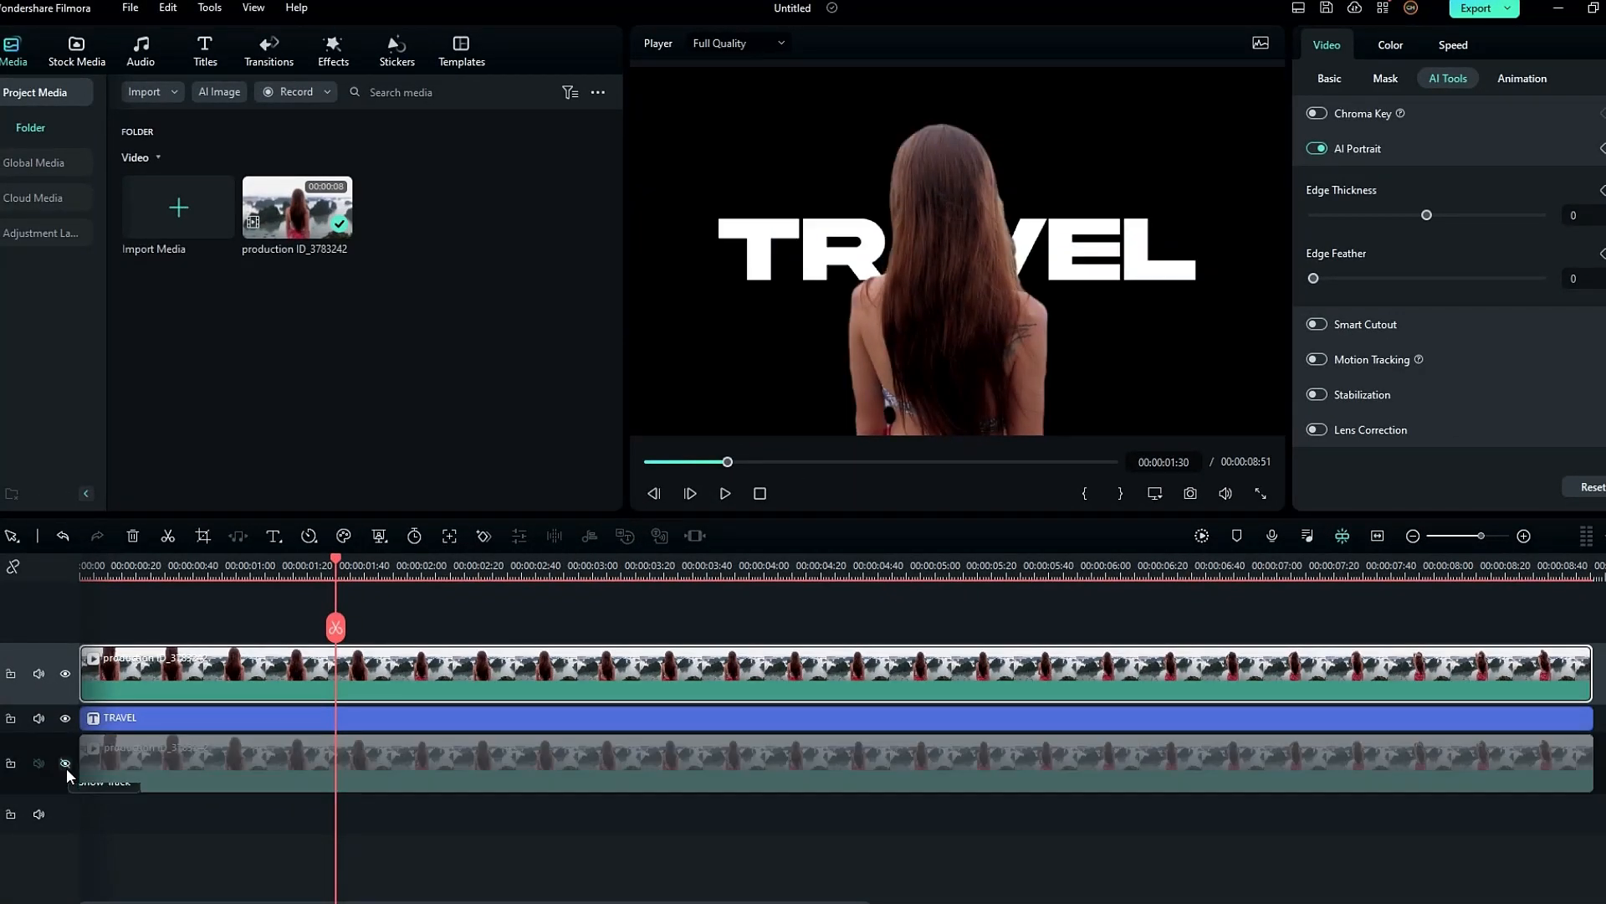
mouse_move(1335, 256)
mouse_down()
mouse_move(1463, 259)
mouse_move(1338, 264)
mouse_up()
click(1527, 338)
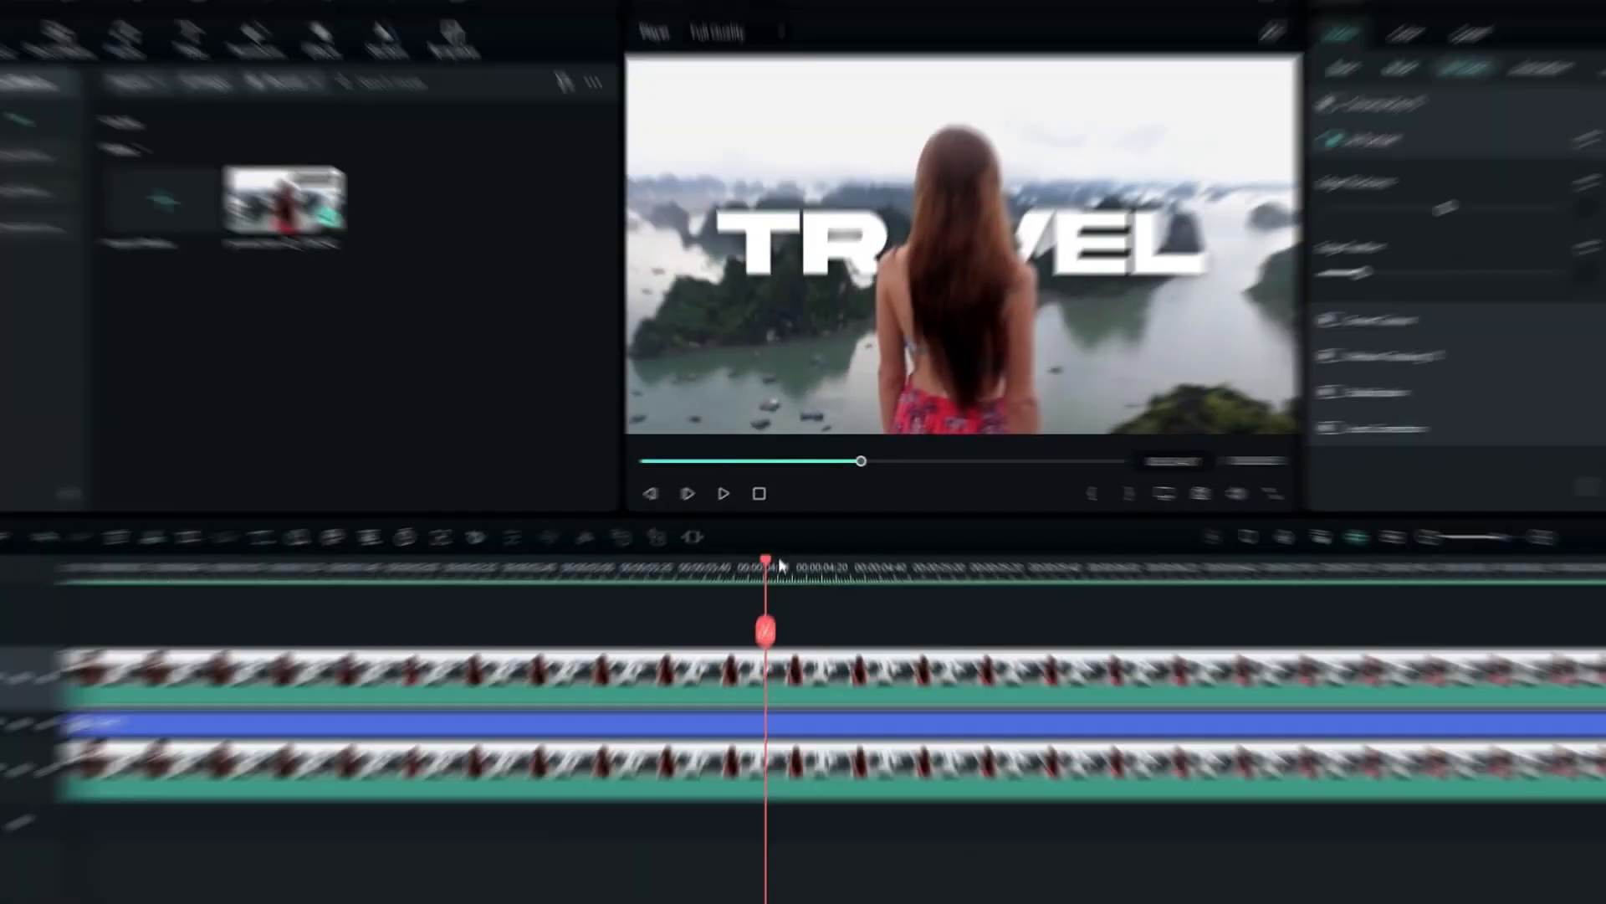
drag(778, 557, 480, 577)
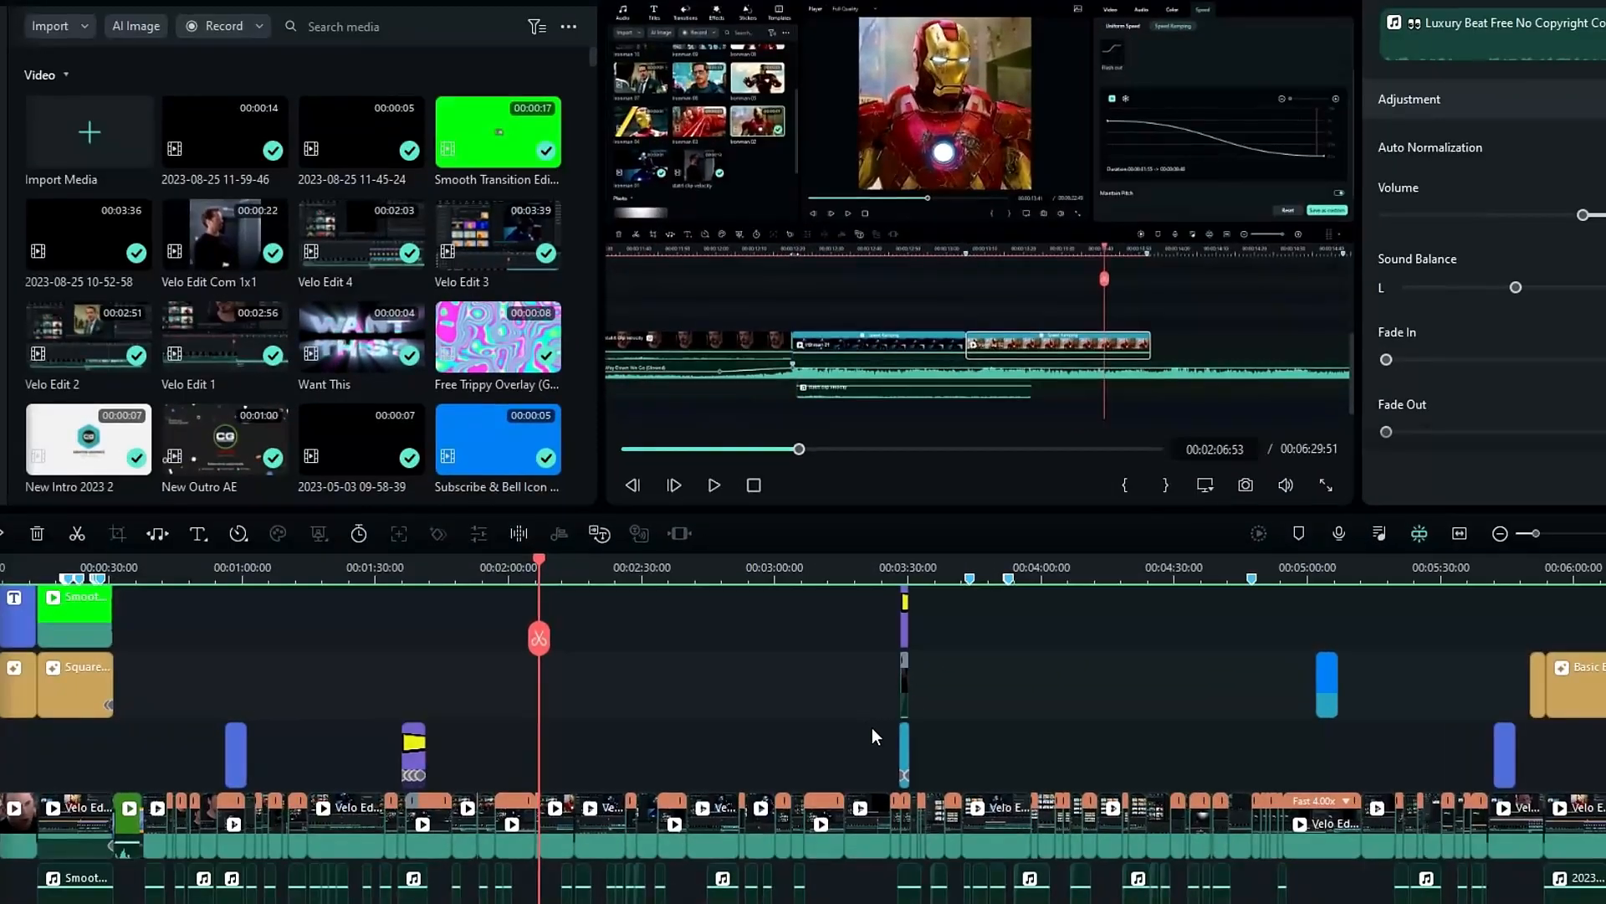
- Try to lengthen the background music by pasting another copy of it on the music track and adjusting its end
scroll(851, 732, down, 5)
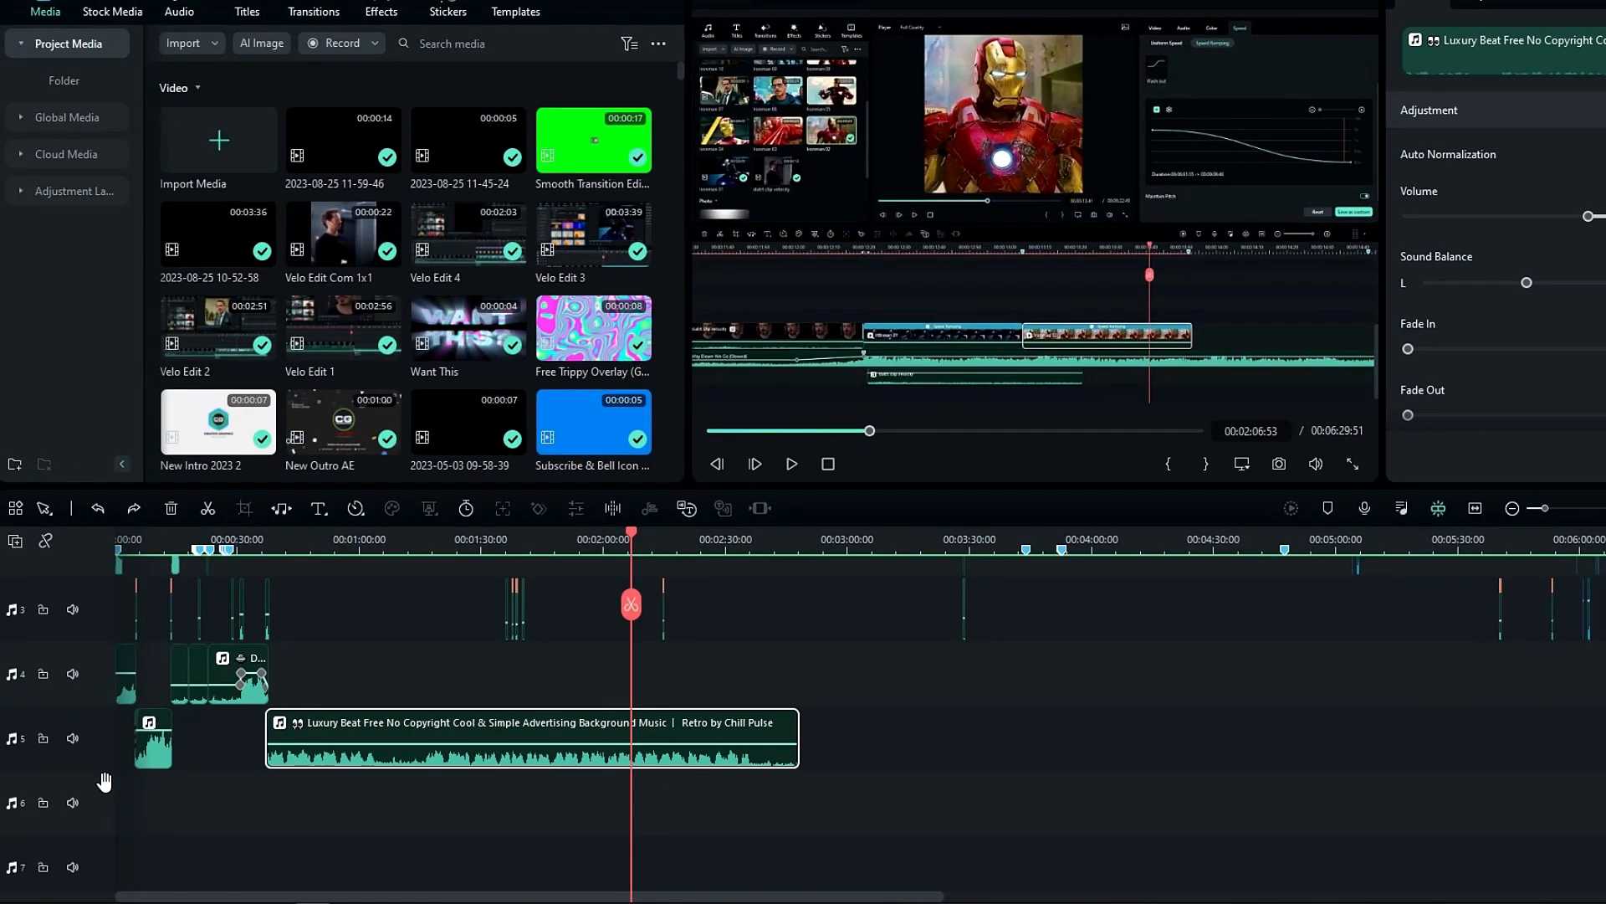
click(101, 782)
key(ctrl+v)
drag(684, 783, 829, 782)
drag(765, 559, 1058, 565)
drag(892, 799, 905, 799)
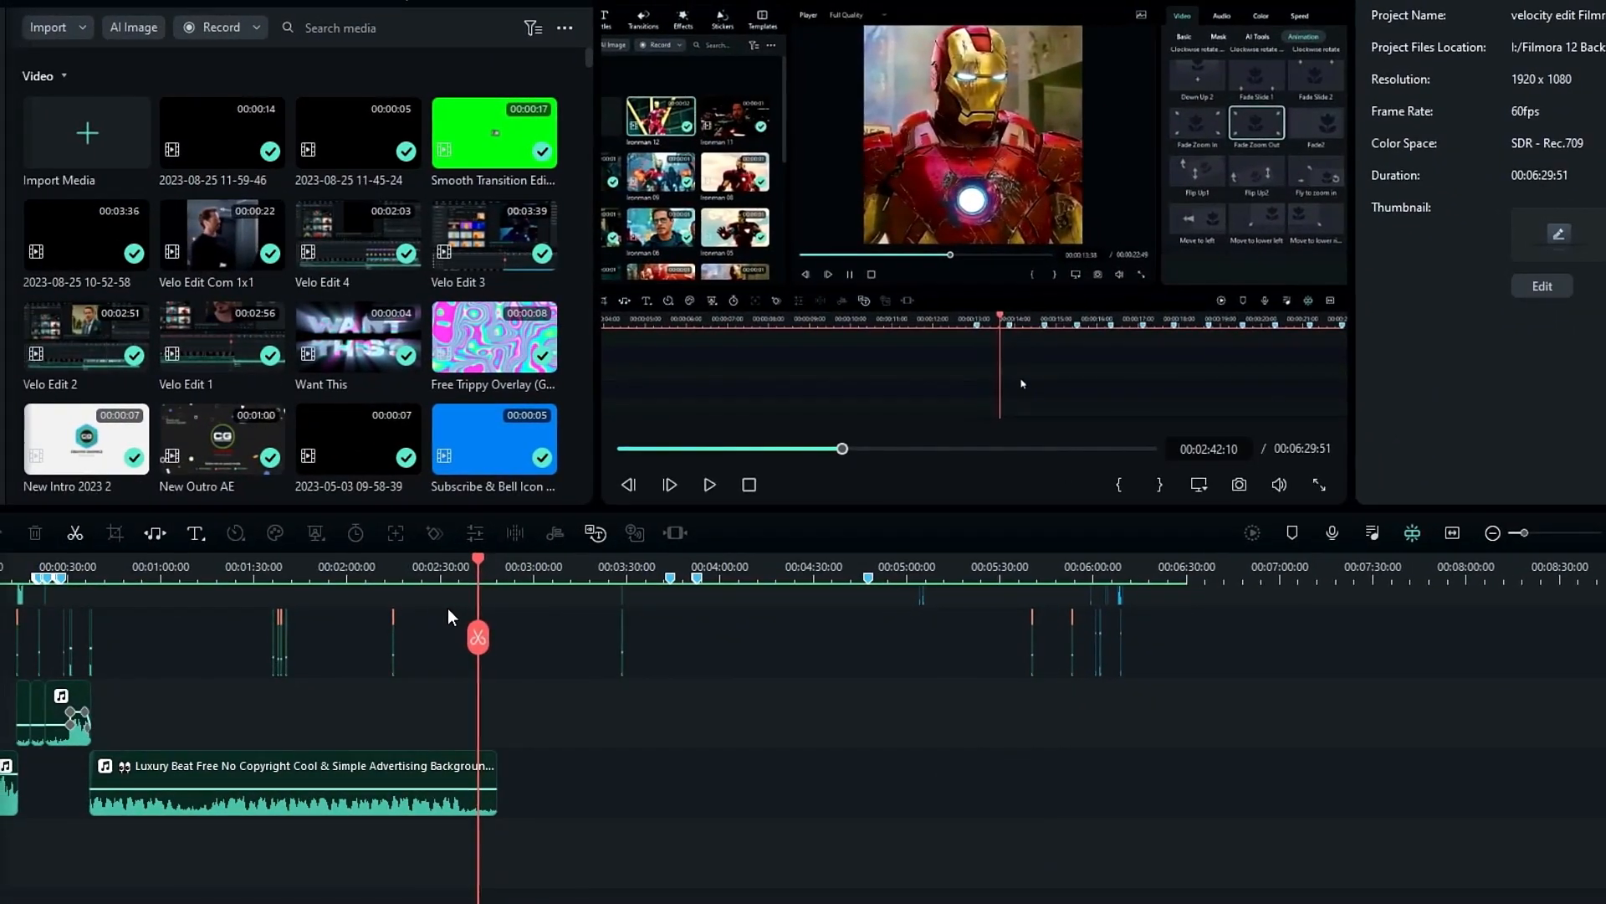
- Use Audio Stretch to extend the Luxury Beat background music clip to an end time of about 00:05:54
drag(689, 665, 722, 753)
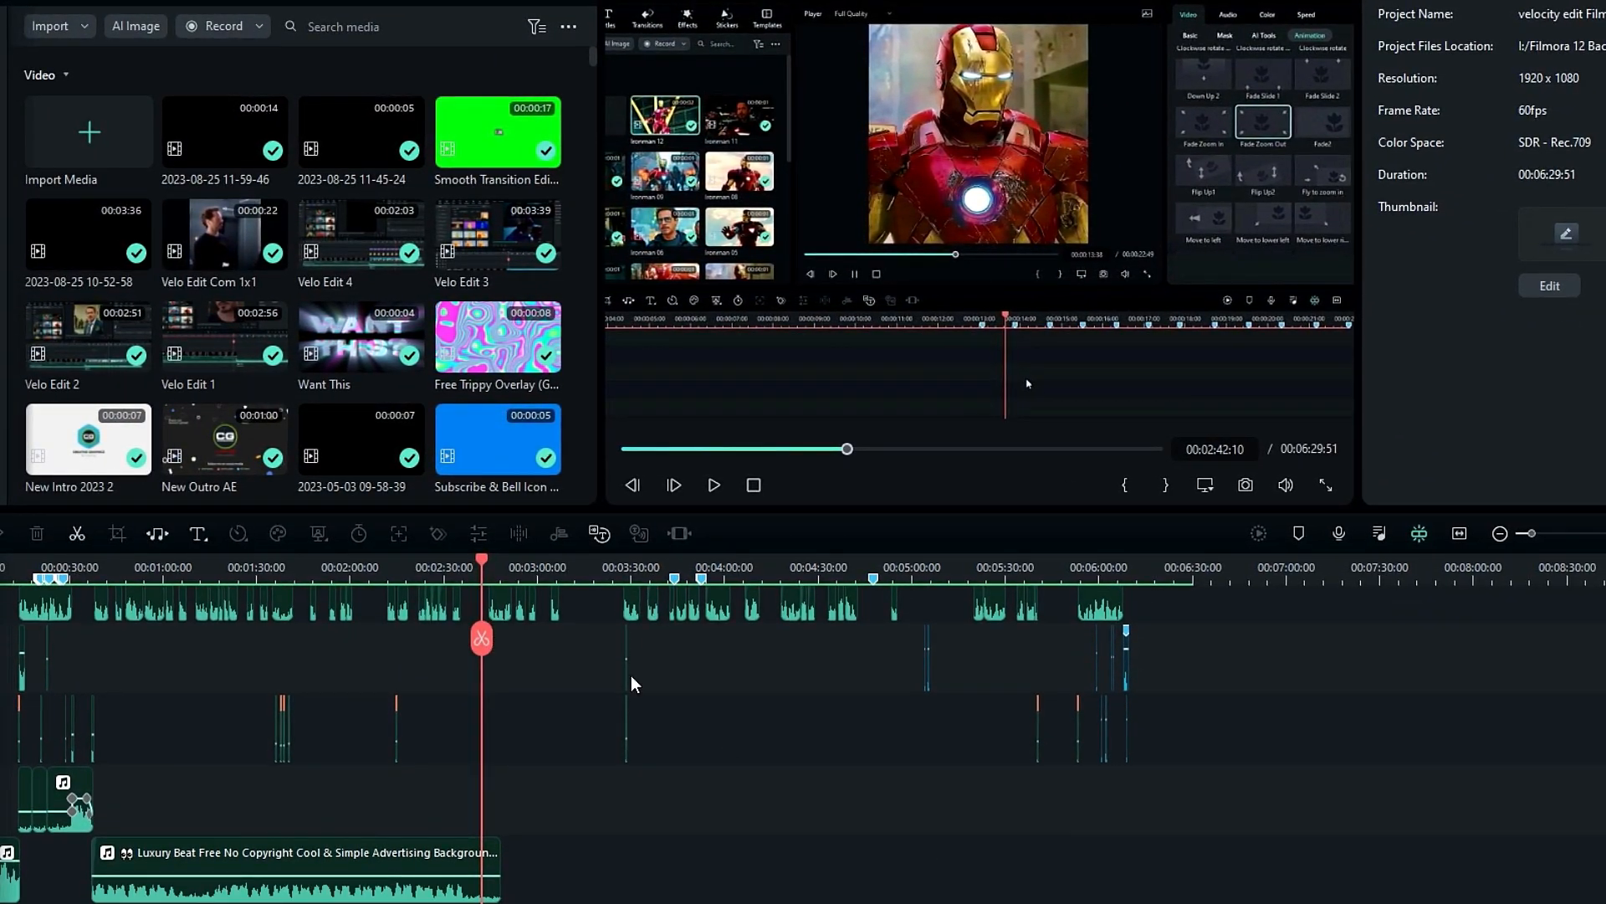
click(411, 569)
scroll(684, 793, down, 1)
drag(681, 695, 683, 695)
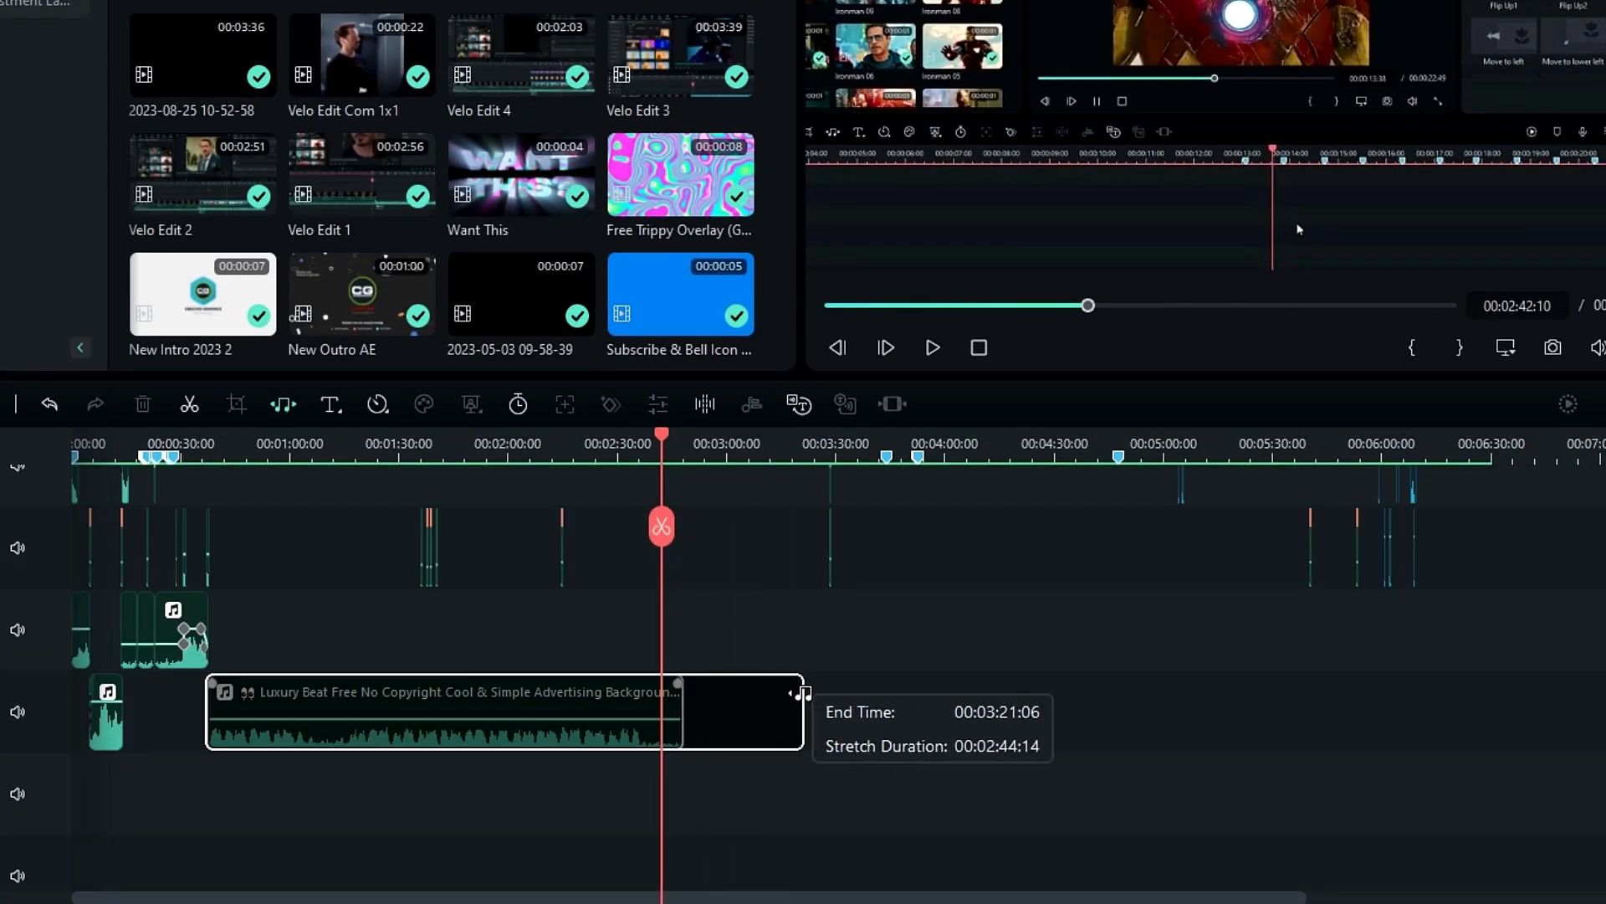
drag(802, 693, 1359, 705)
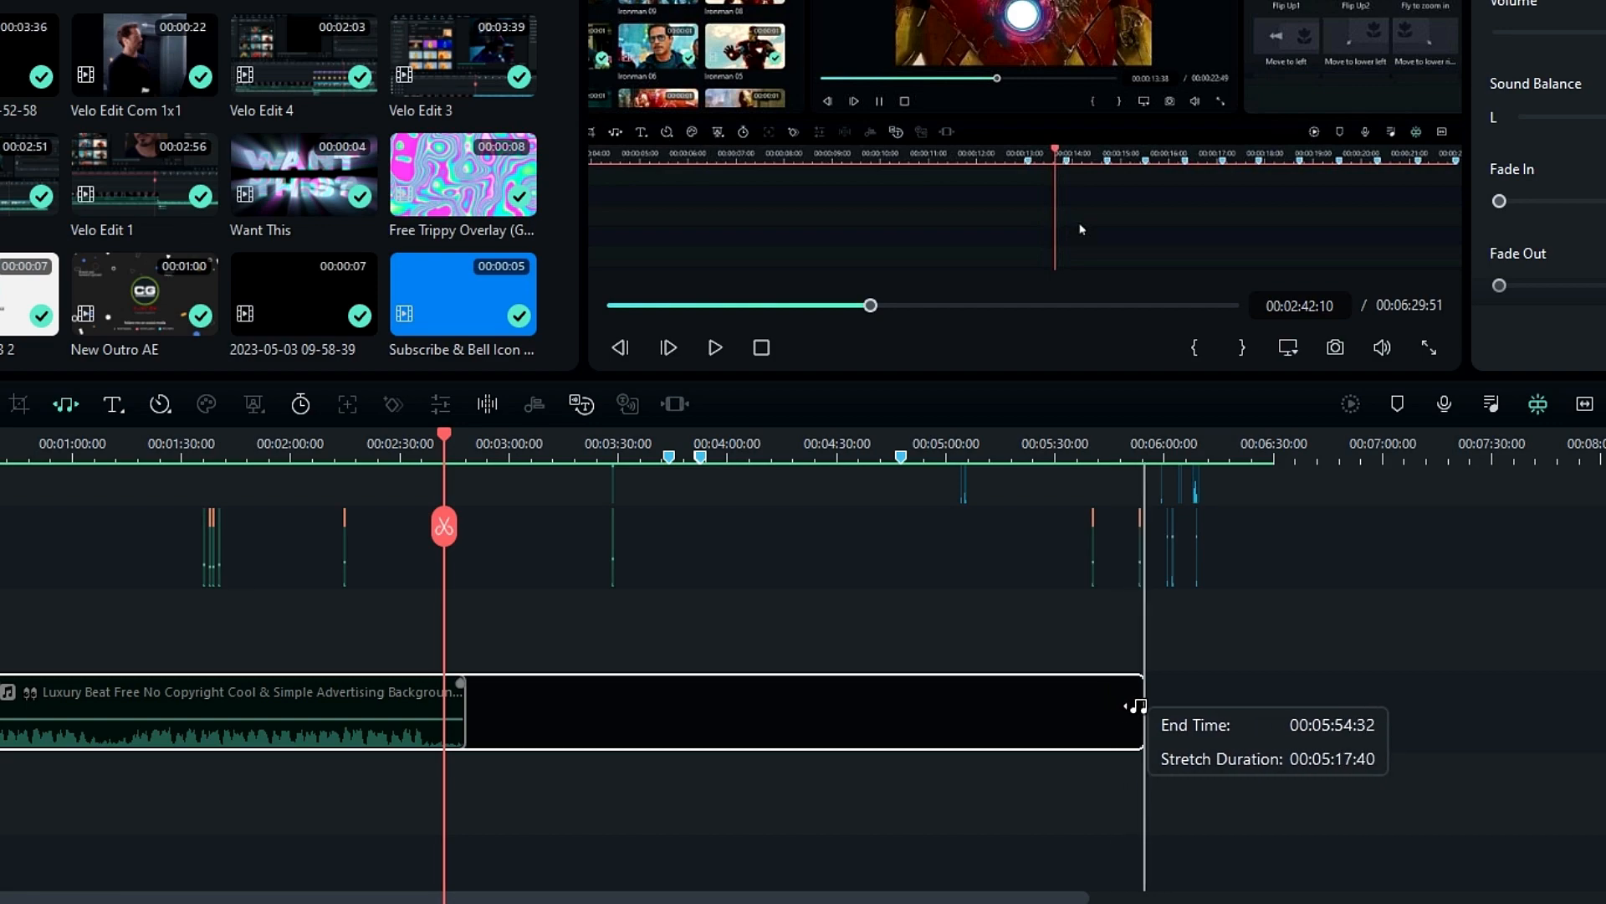
drag(1132, 705, 1131, 706)
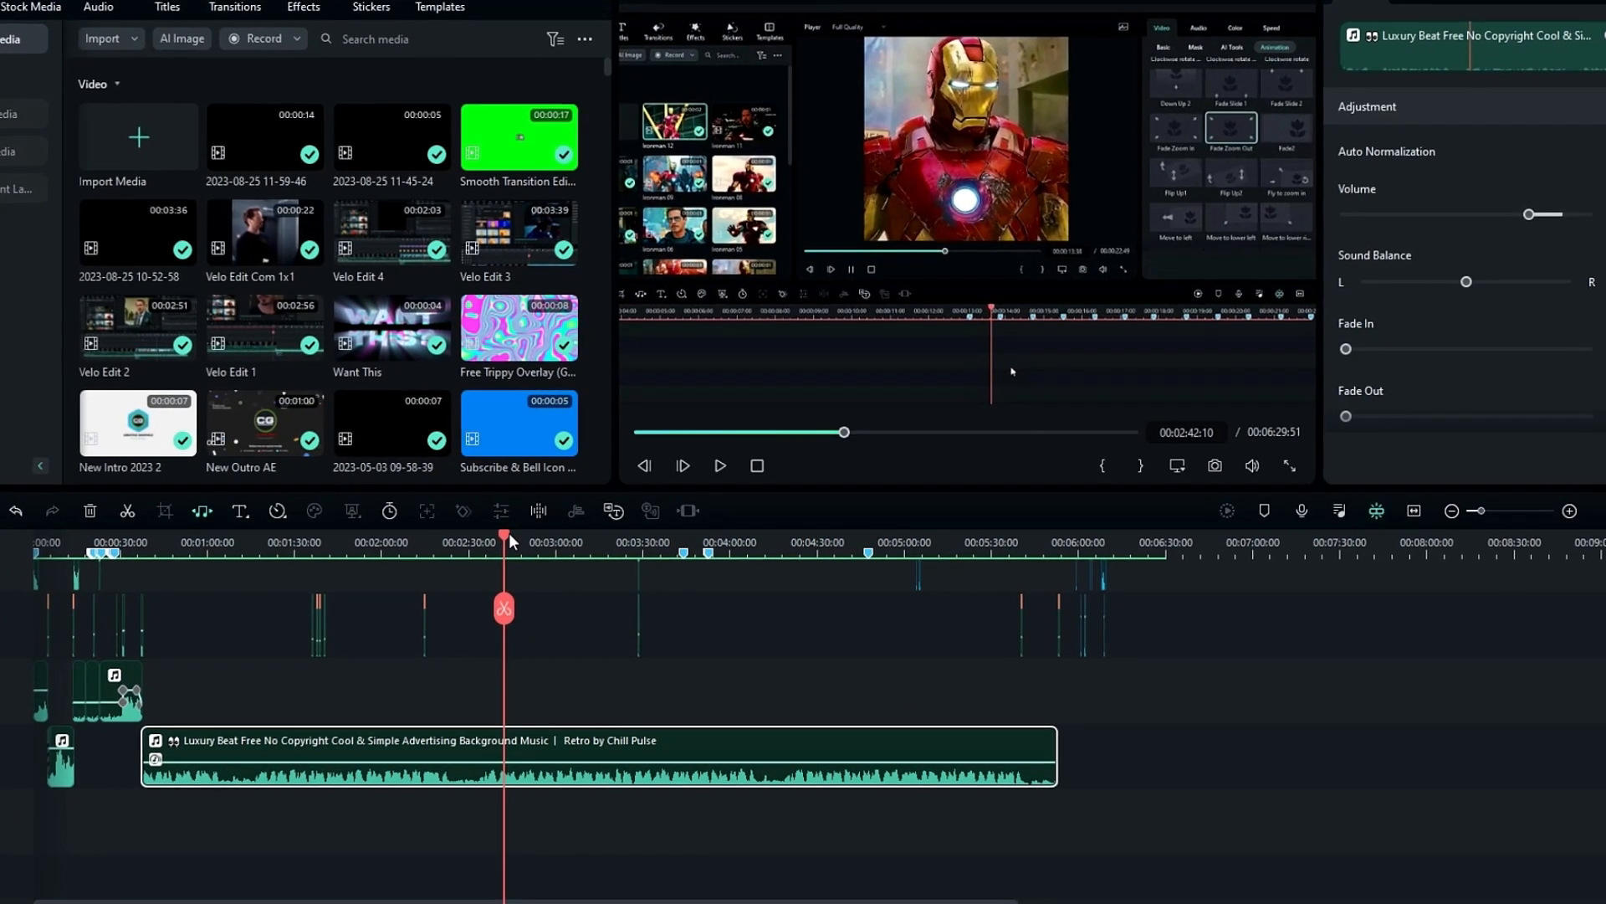
drag(505, 534, 635, 563)
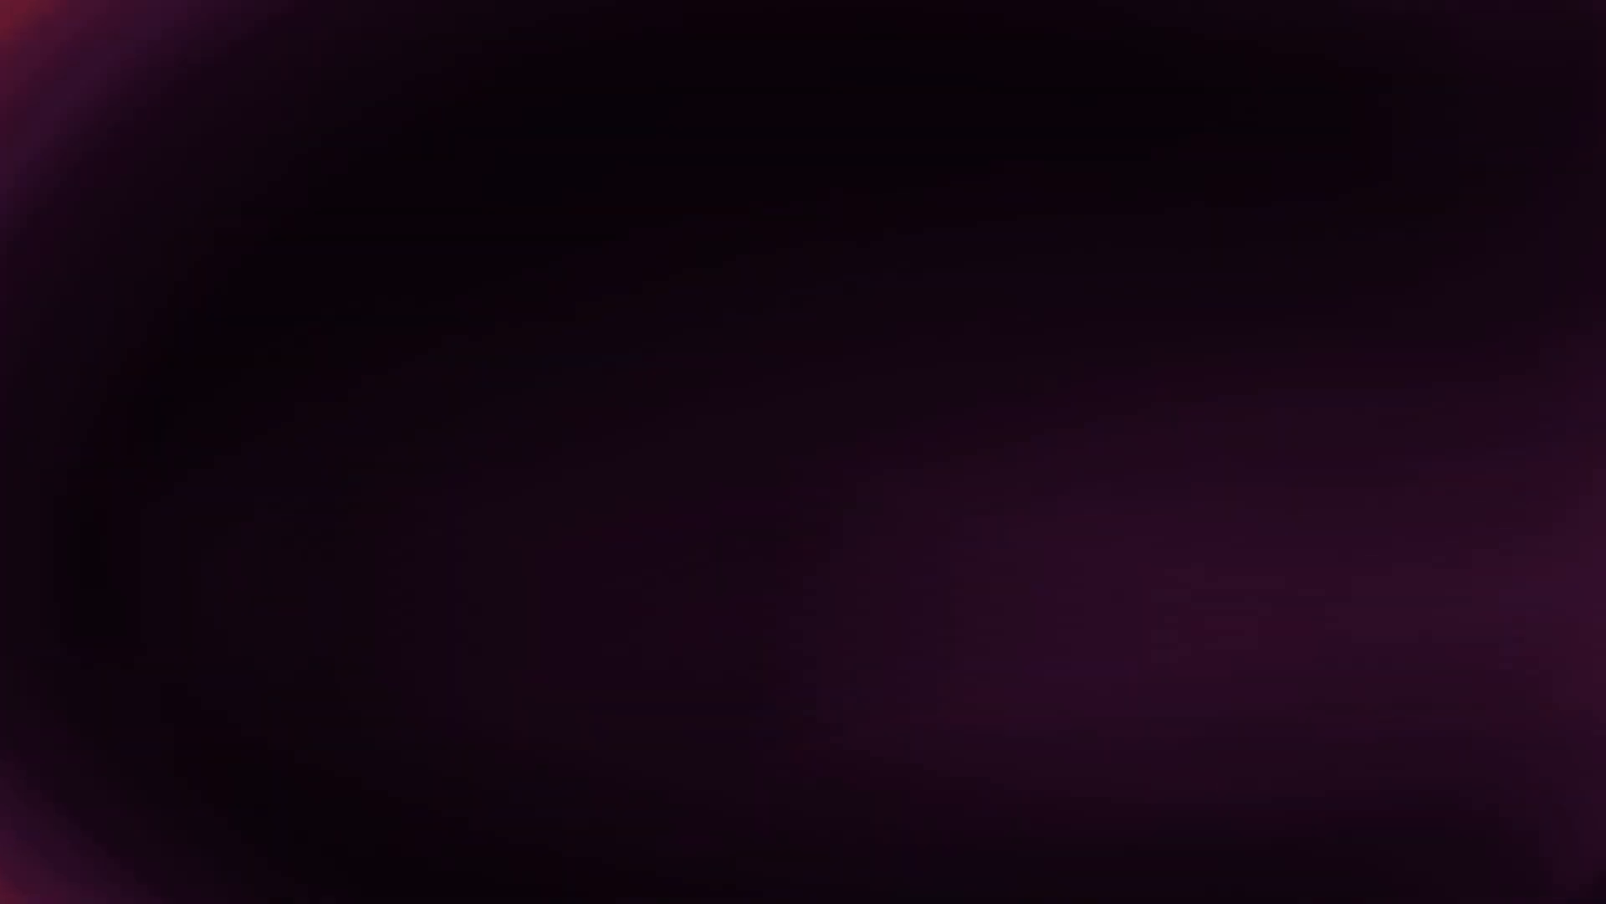